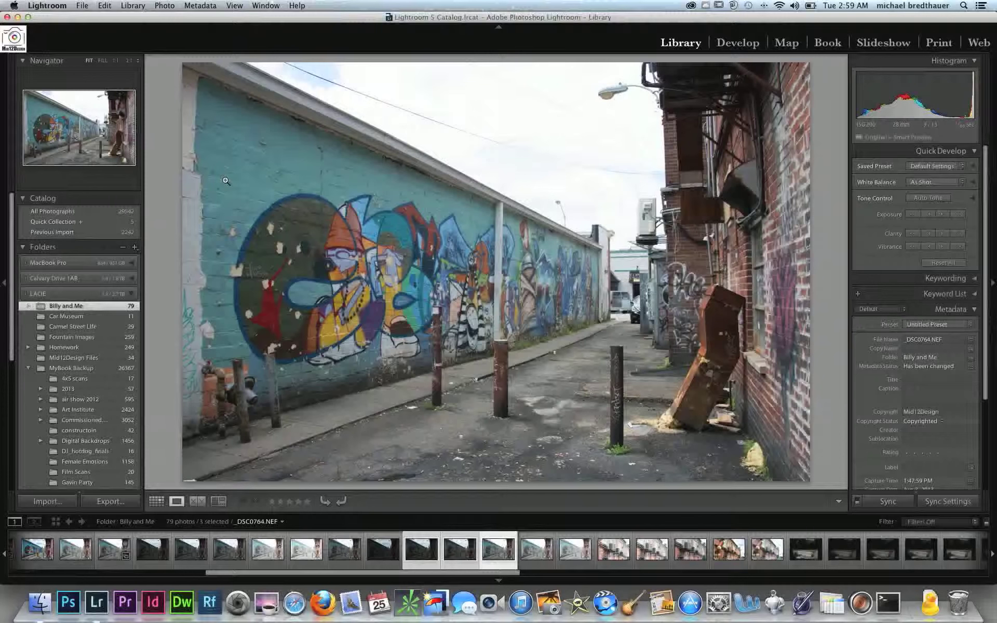
Compare the darkest and brightest of the three selected bracketed exposures of the graffiti alley
key("Left")
key("Left")
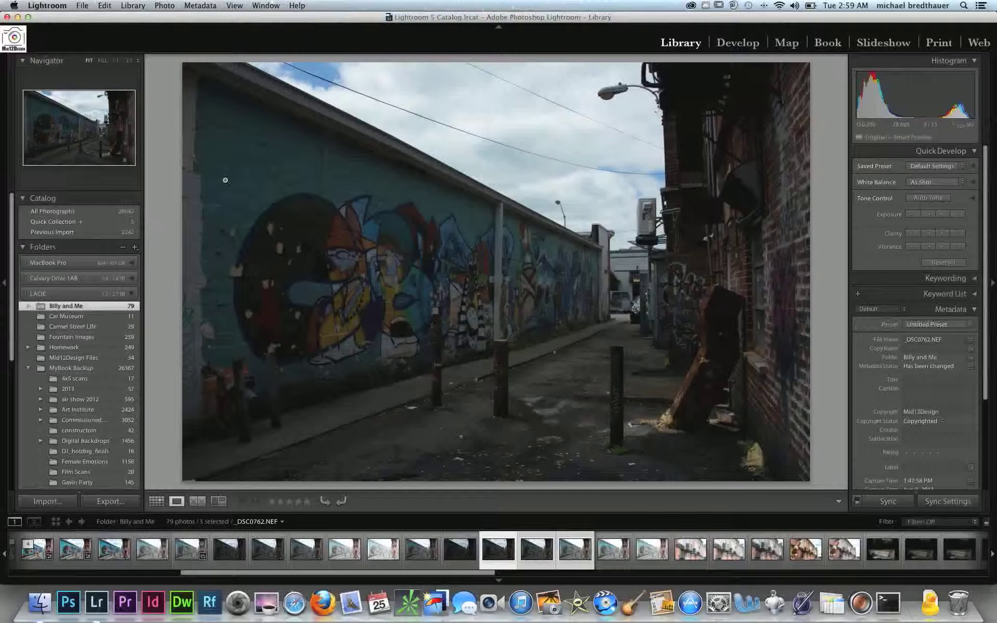
key("Right")
key("Right")
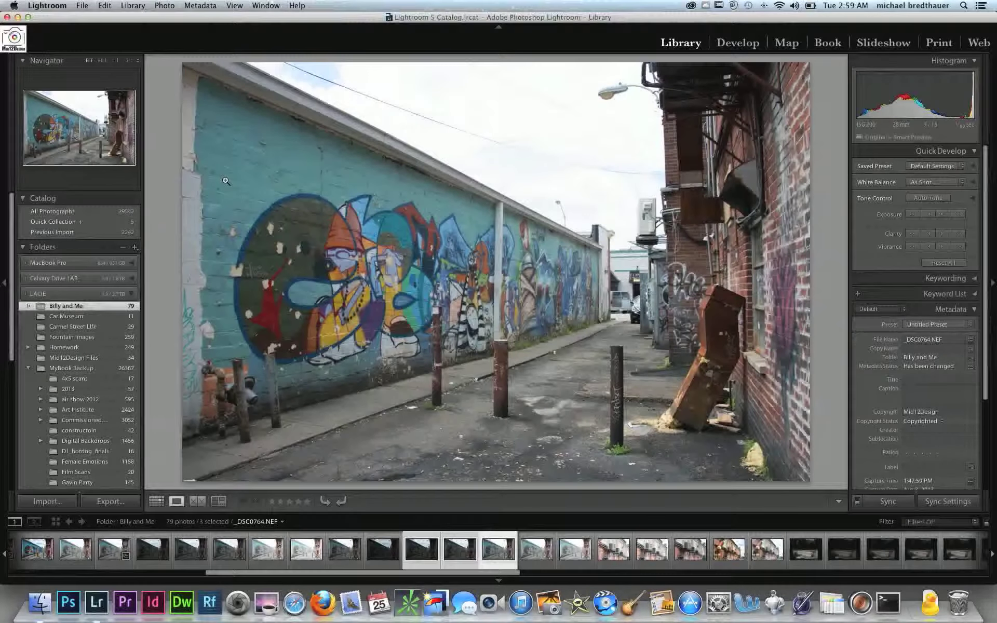
key("Left")
key("Left")
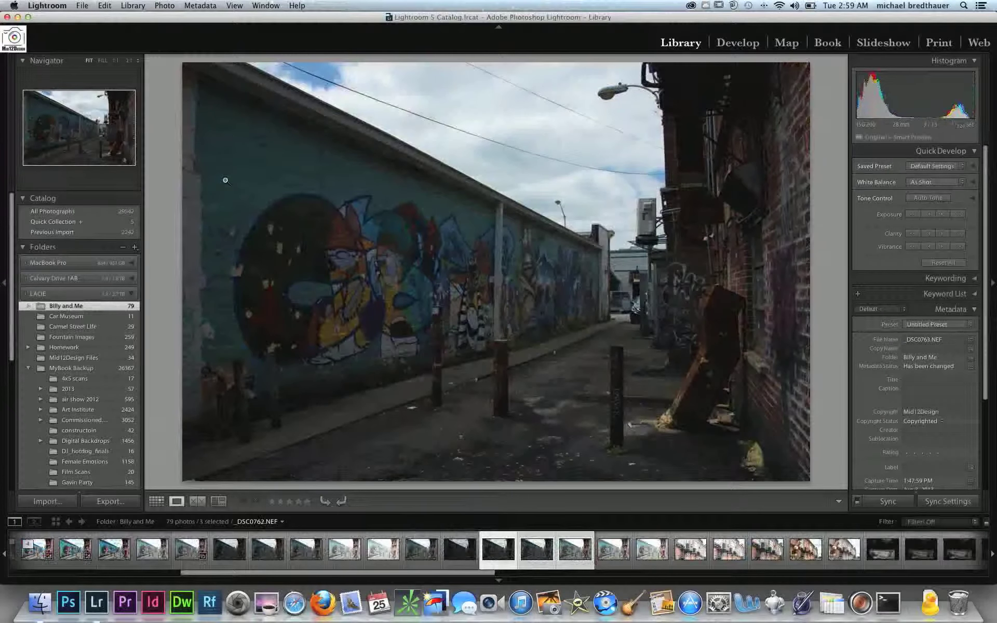
key("Right")
key("Right")
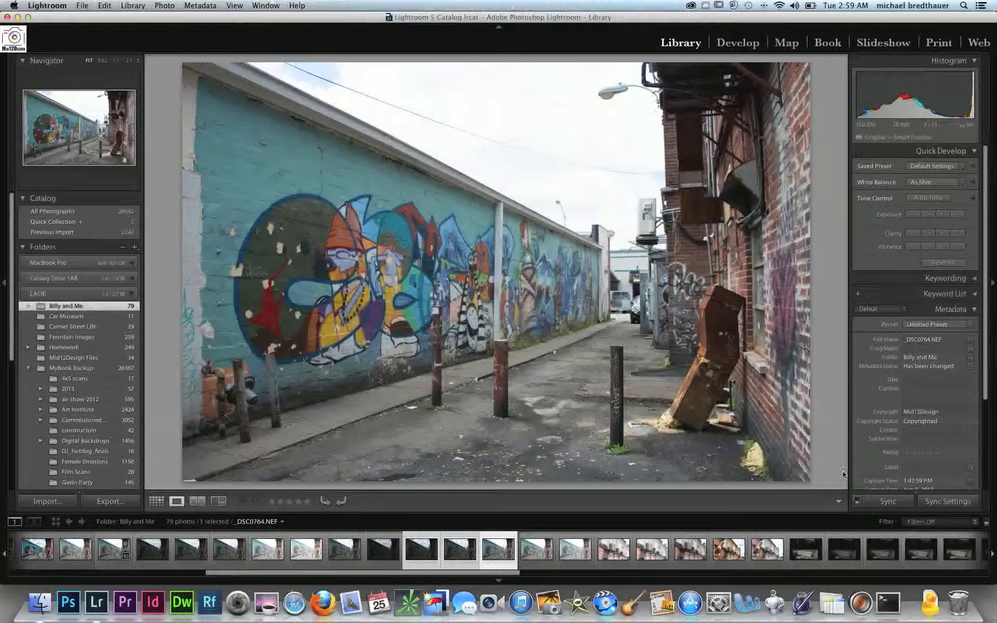
Switch to Photomatix Pro and place its Workflow Shortcuts window beside the reduced Lightroom window
left_click(28, 17)
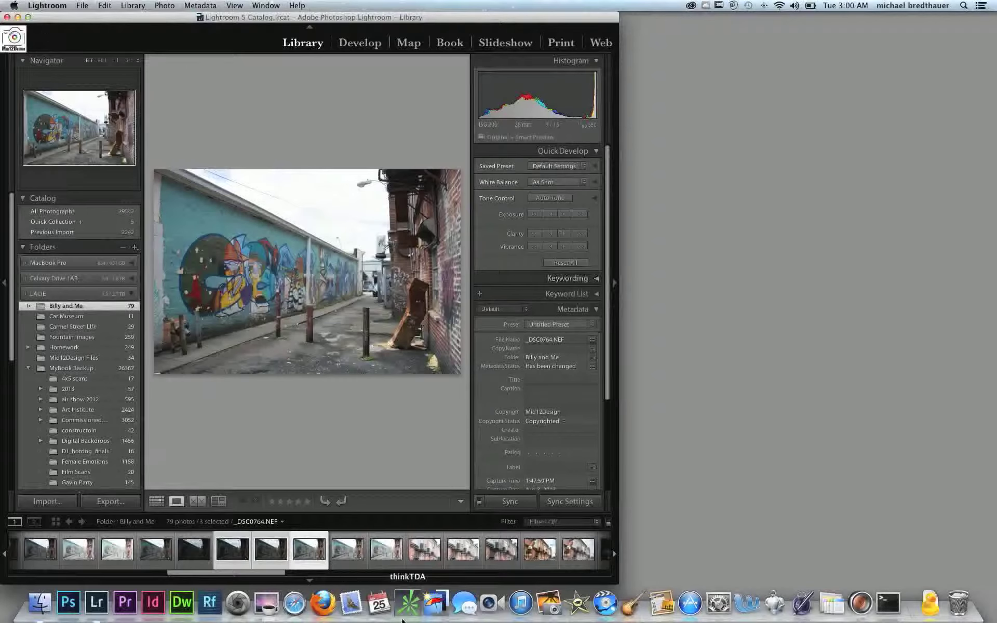
left_click(431, 615)
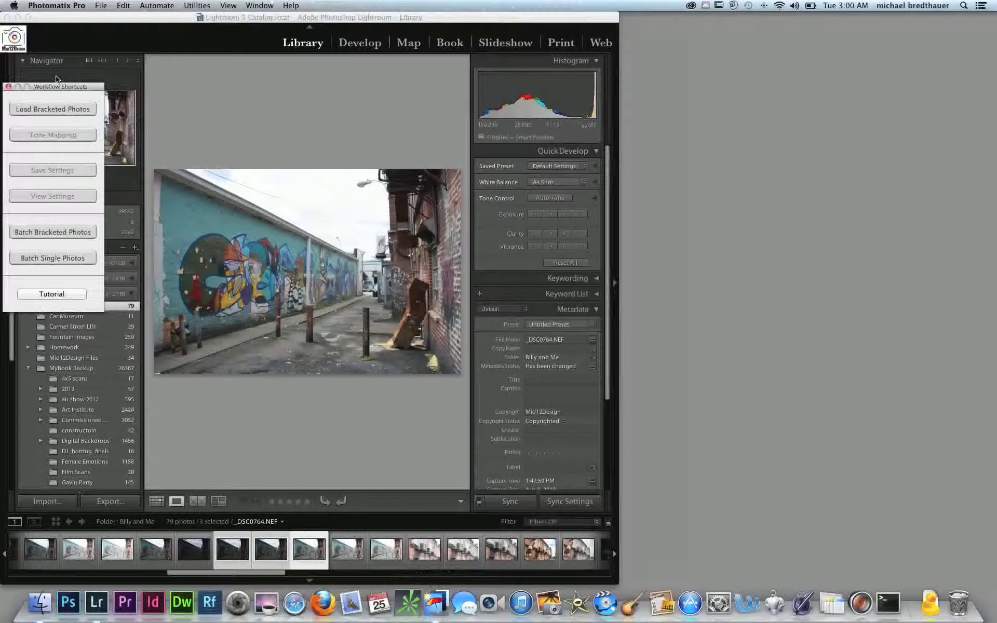
left_click_drag(61, 89, 697, 112)
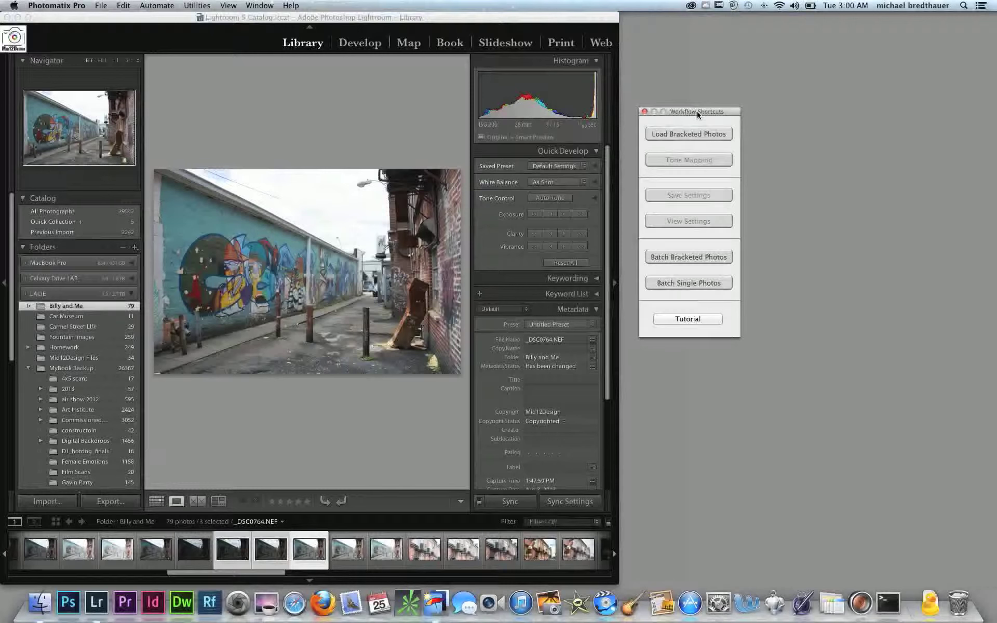
left_click(295, 557)
right_click(295, 557)
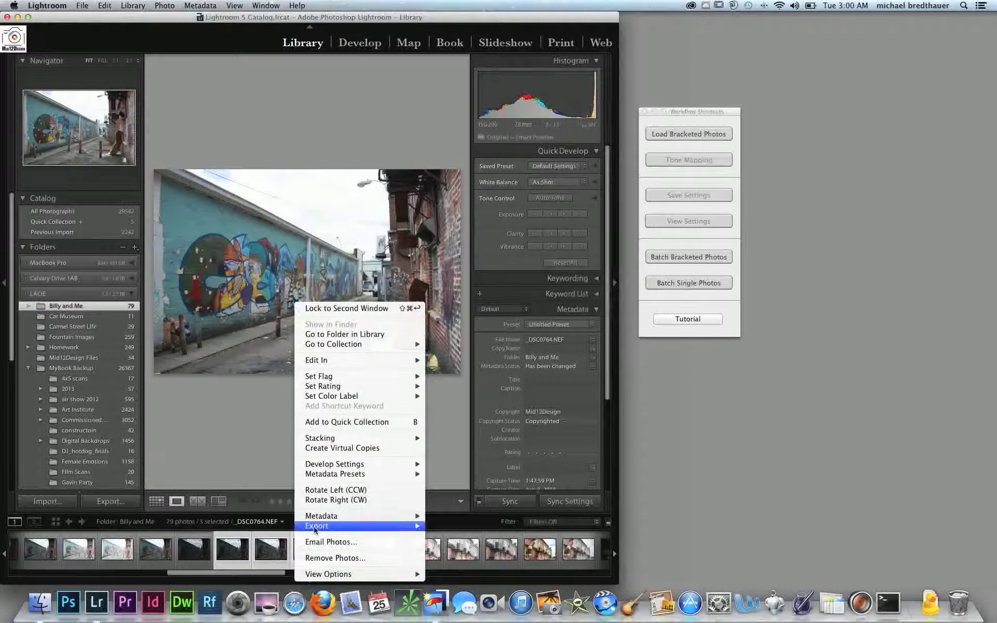
mouse_move(315, 529)
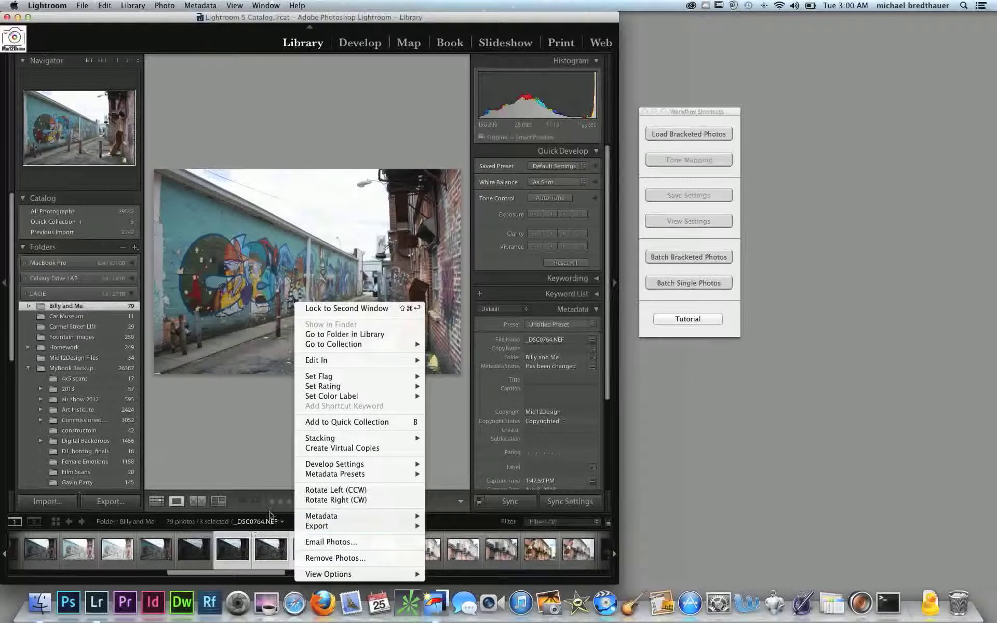
left_click(257, 475)
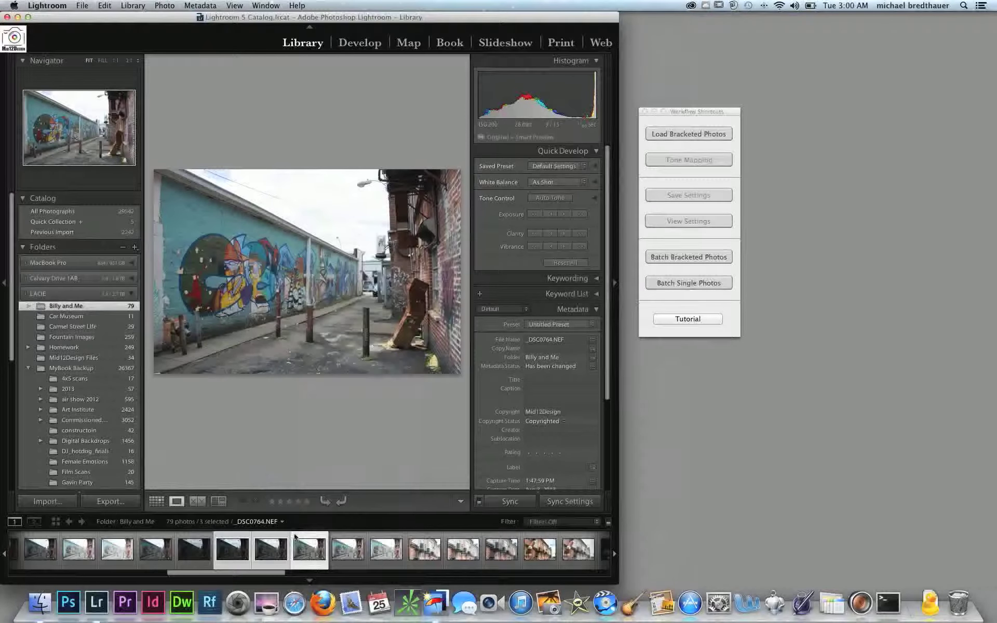
Load the bracketed photos _DSC0762.NEF, _DSC0763.NEF and _DSC0764.NEF from the Lightroom grid into Photomatix Pro
left_click(673, 134)
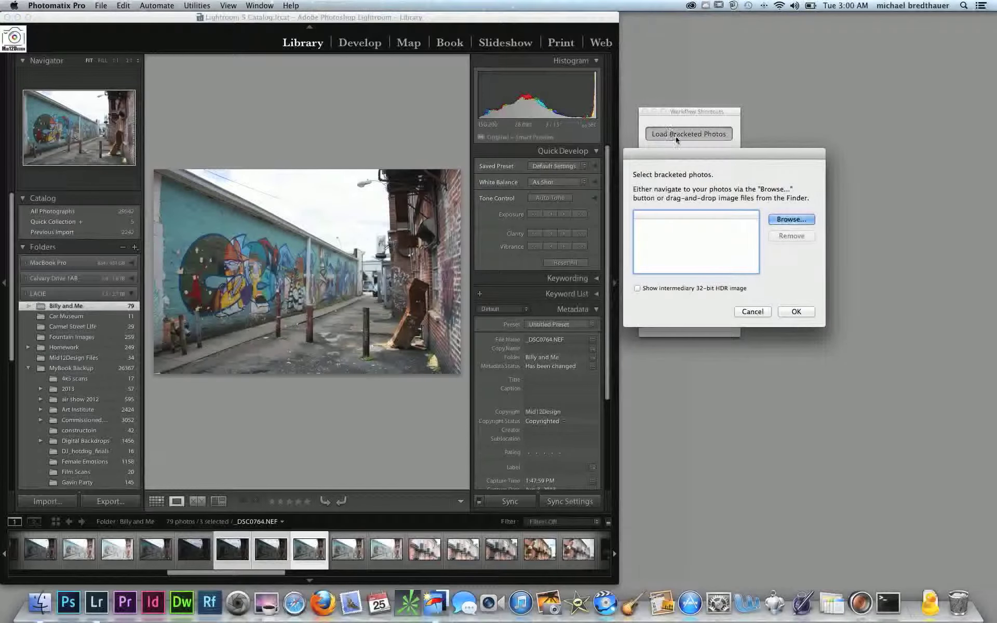
left_click(157, 501)
scroll(340, 270, "down", 10)
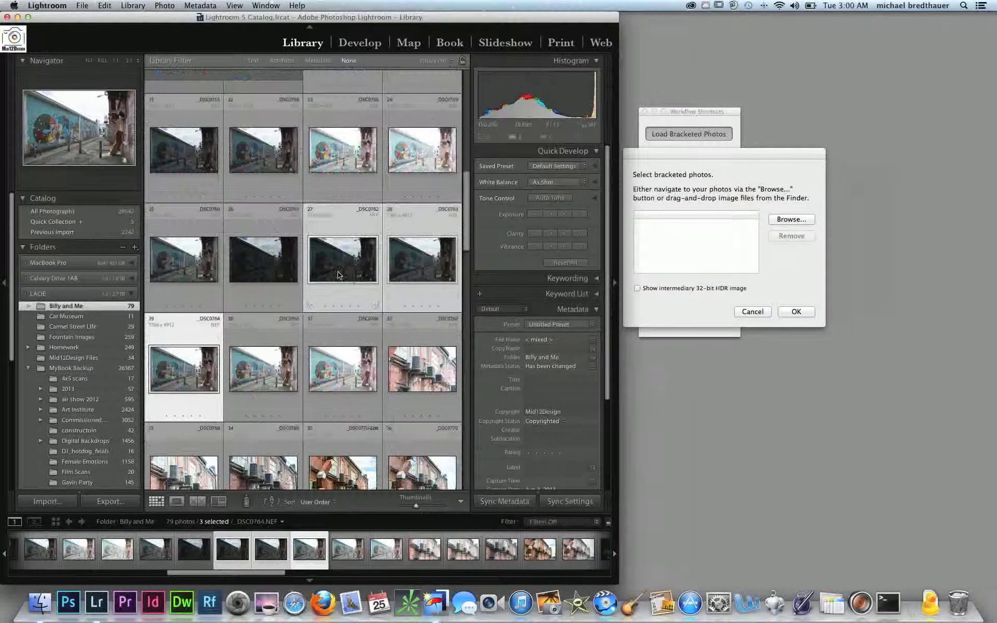
left_click_drag(338, 275, 711, 240)
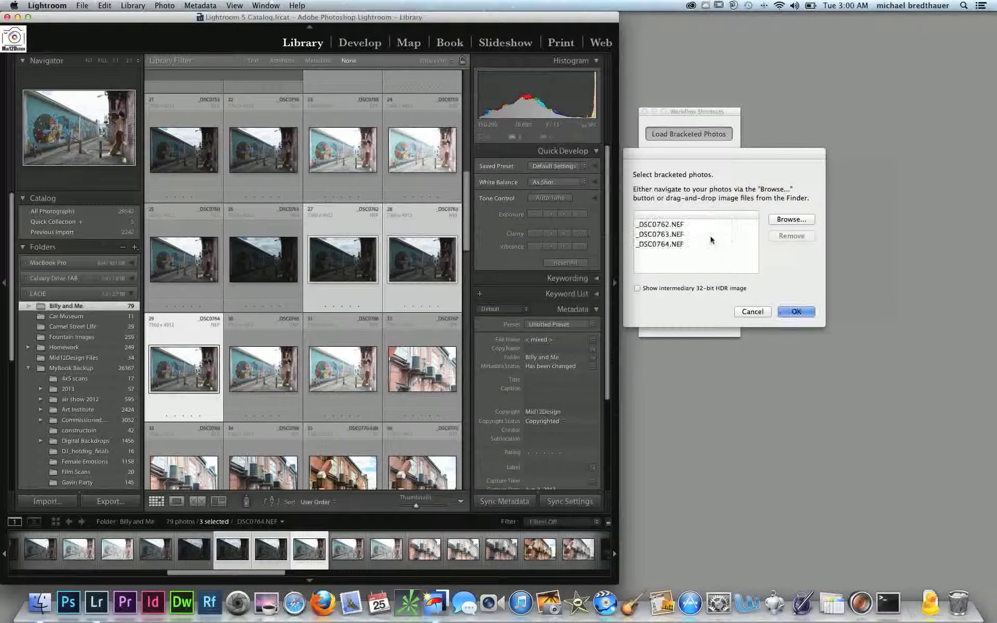
left_click(793, 312)
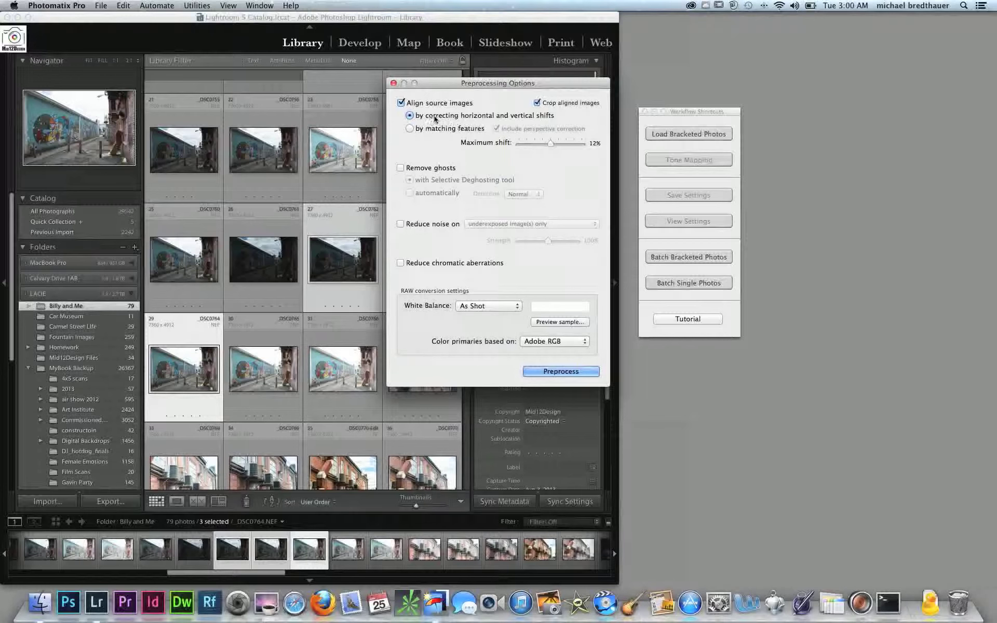
Preprocess the photos with source images aligned by correcting horizontal and vertical shifts and As Shot white balance
mouse_move(525, 119)
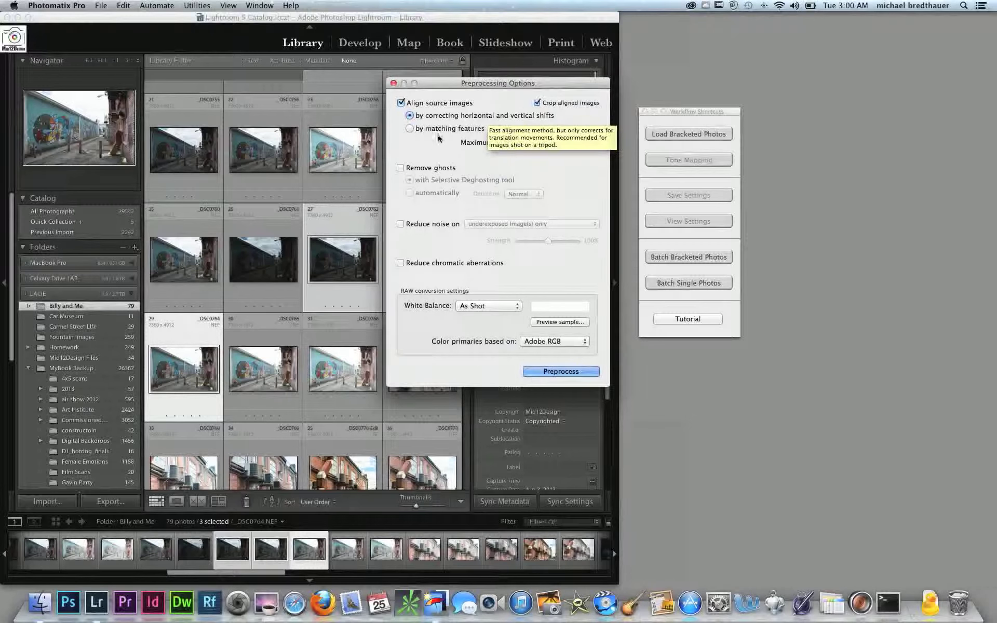
mouse_move(483, 126)
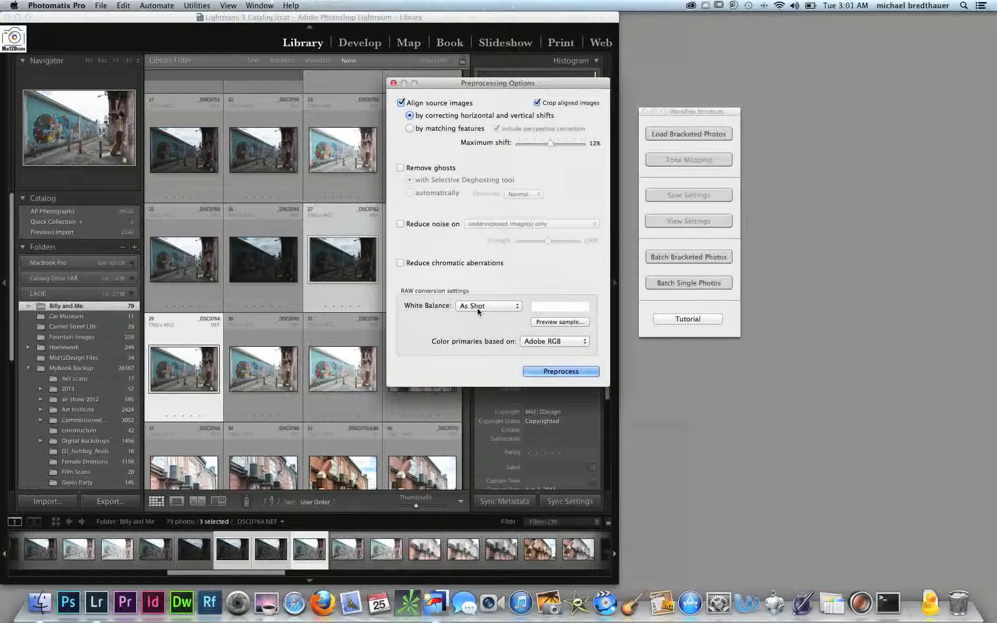
left_click(554, 372)
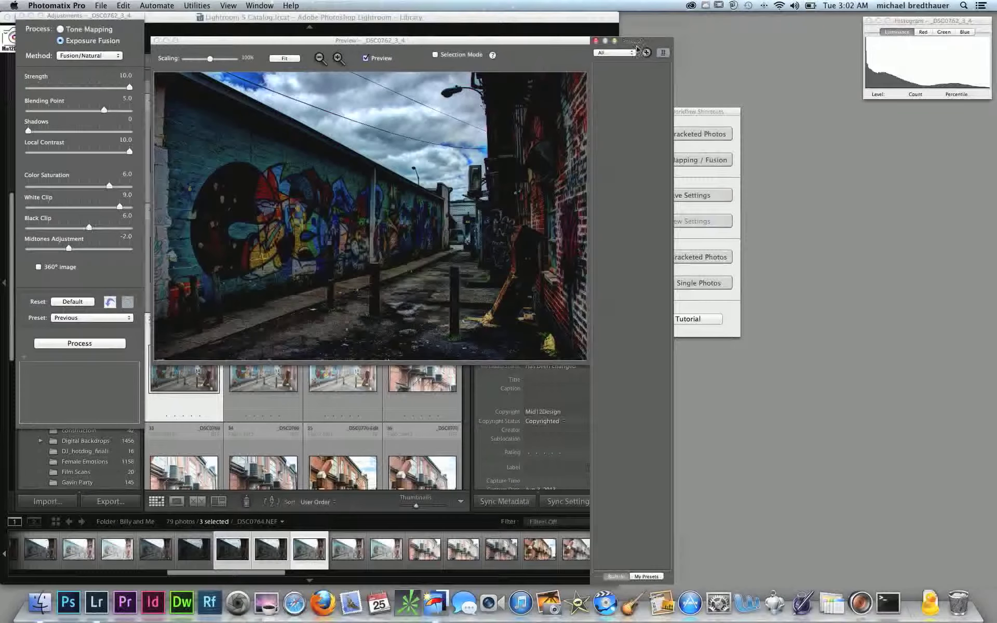
Arrange the presets, preview and adjustments windows so that they sit side by side without overlapping
left_click_drag(636, 40, 704, 15)
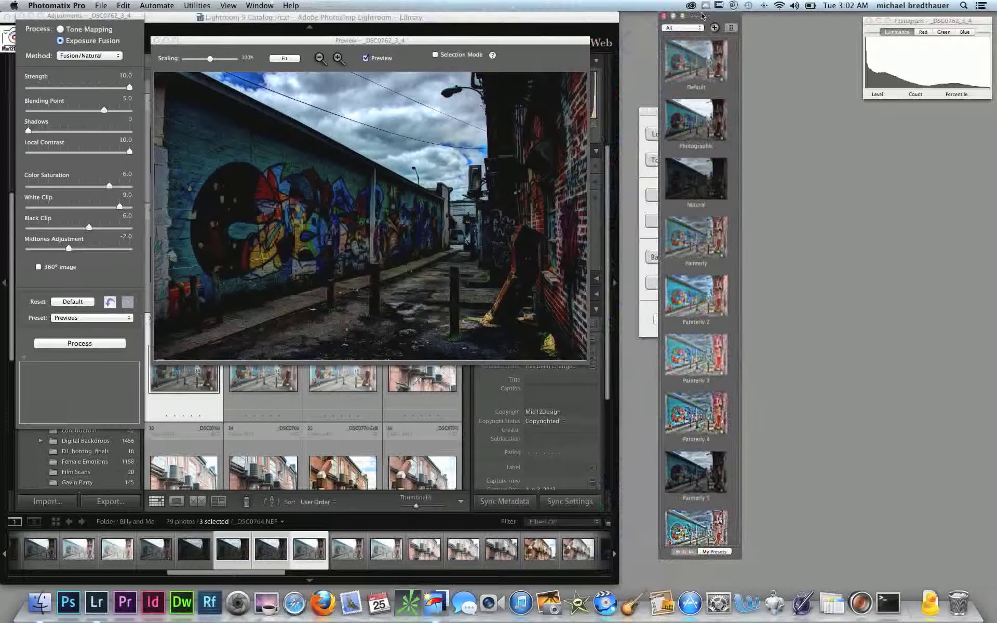
left_click_drag(530, 39, 571, 17)
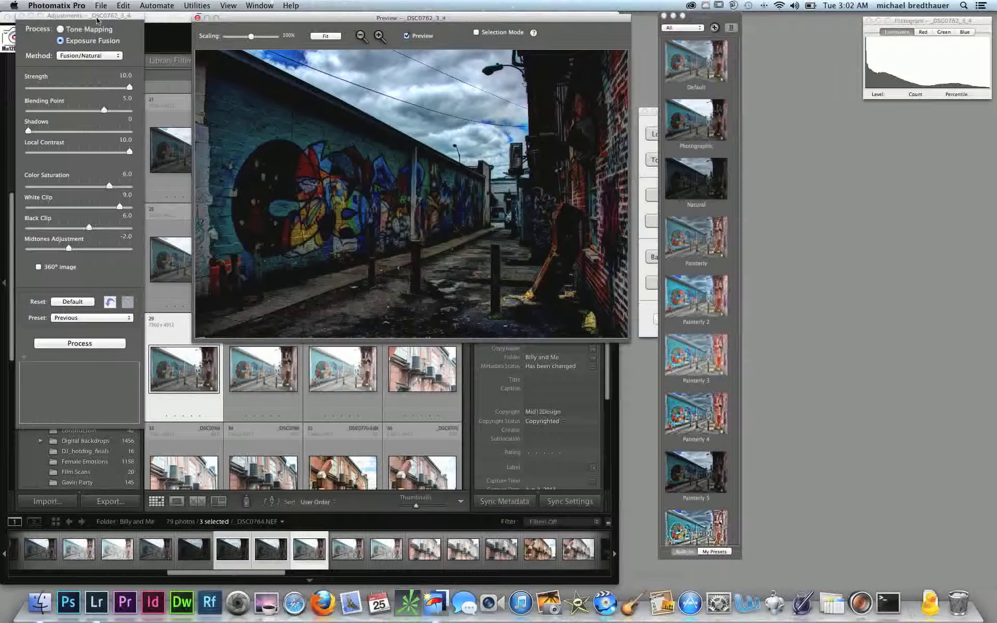
left_click_drag(96, 19, 122, 25)
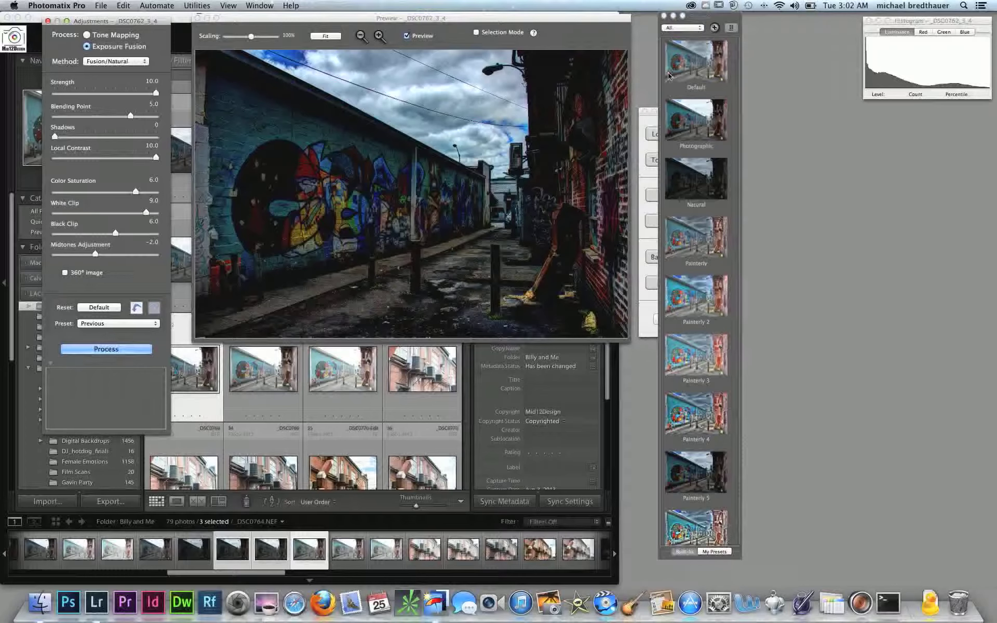
Try the Photographic, Painterly 2 and Painterly 5 presets on the merged alley image
left_click(684, 125)
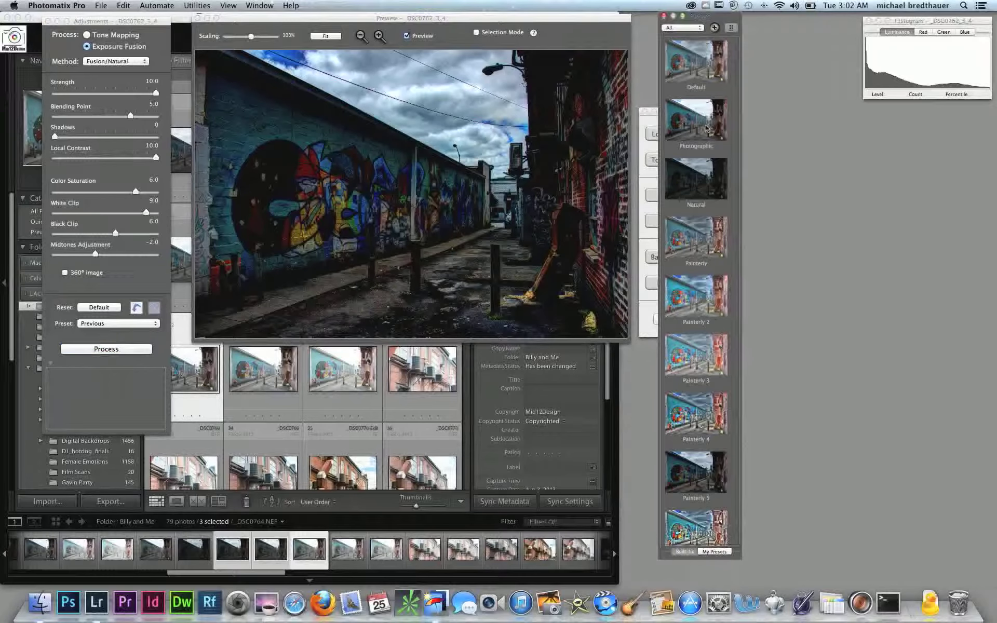
left_click(705, 127)
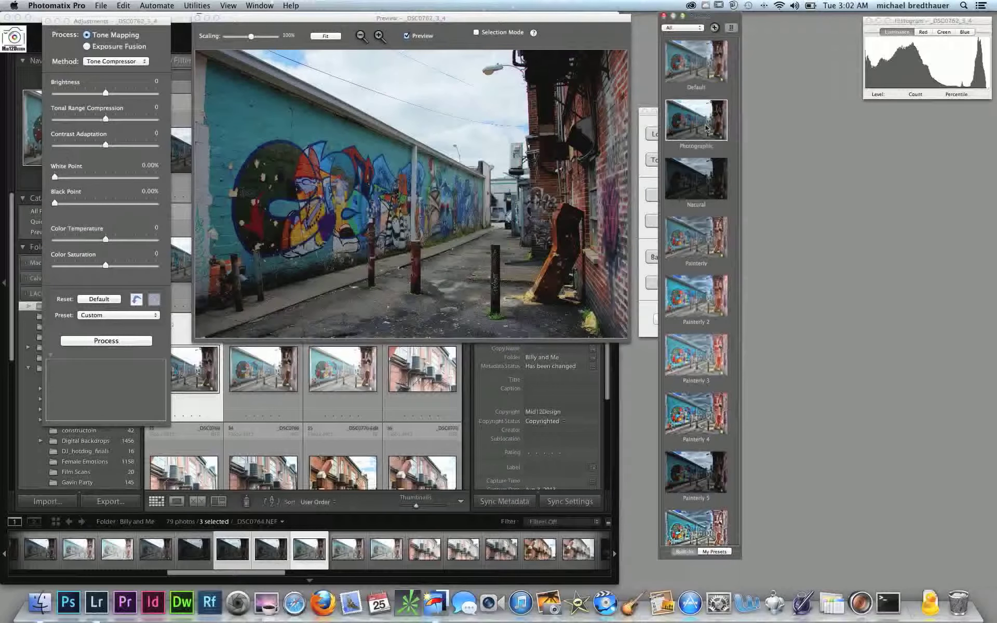
scroll(705, 128, "down", 2)
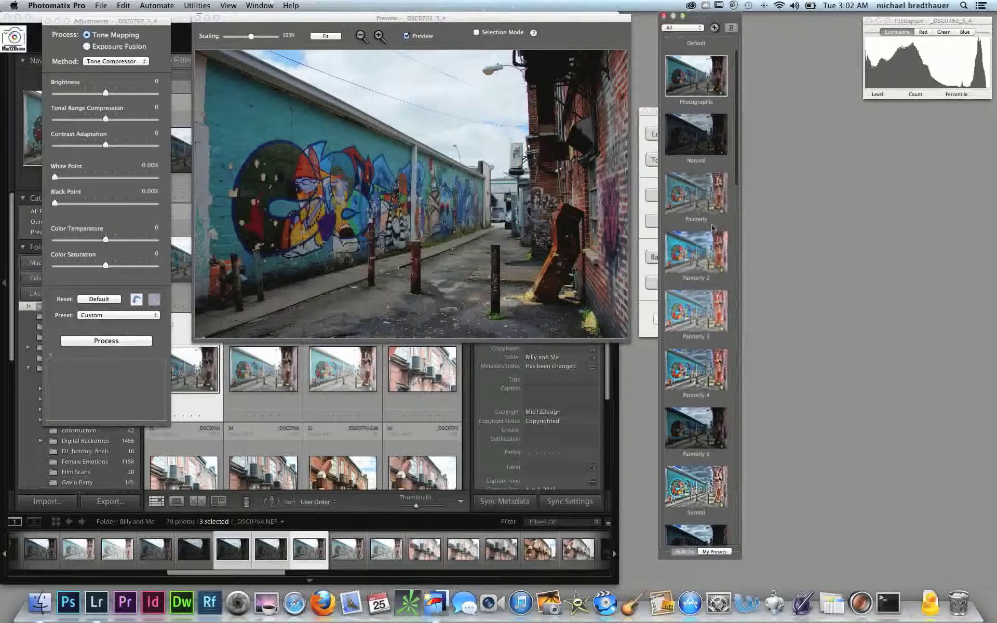
left_click(704, 257)
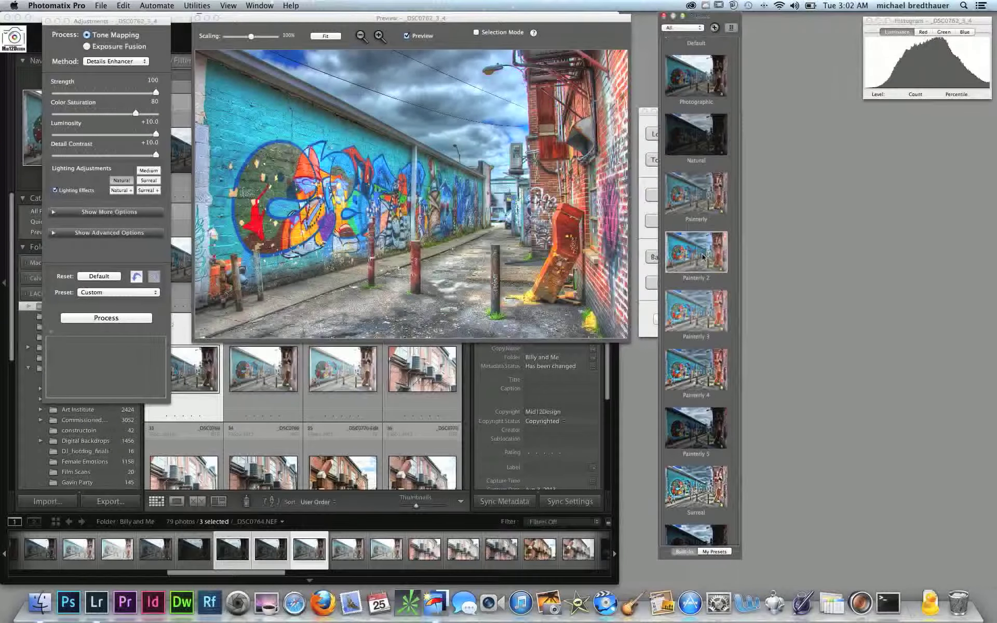
scroll(704, 256, "down", 3)
scroll(702, 255, "down", 10)
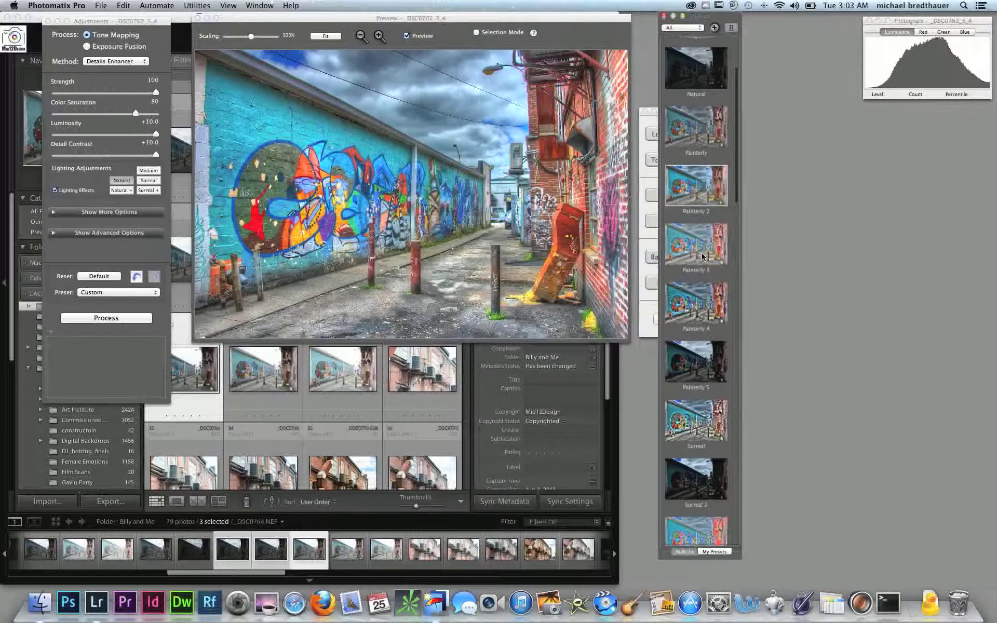
scroll(703, 254, "up", 1)
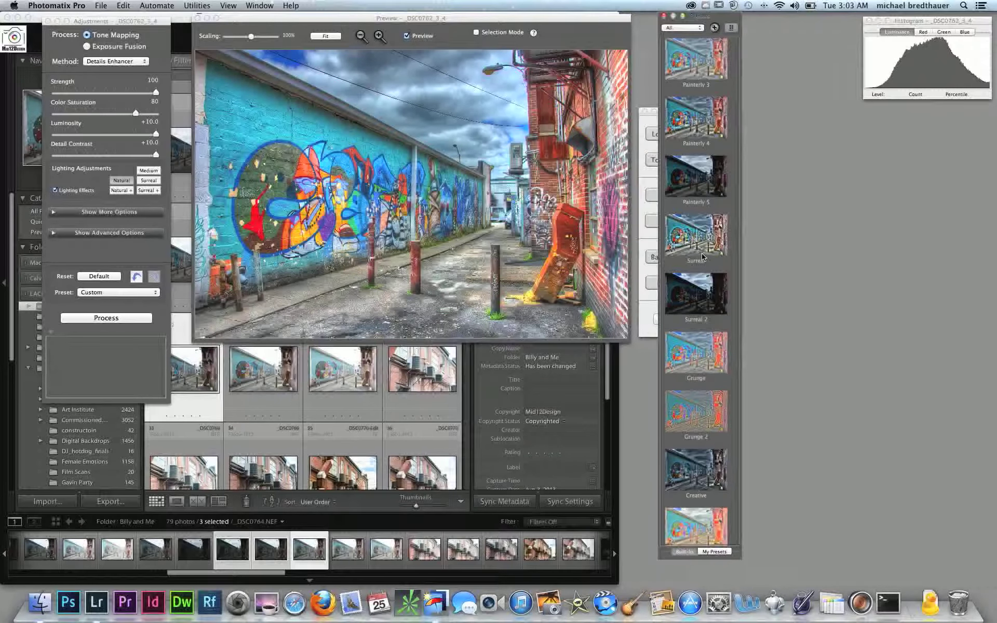
left_click(697, 180)
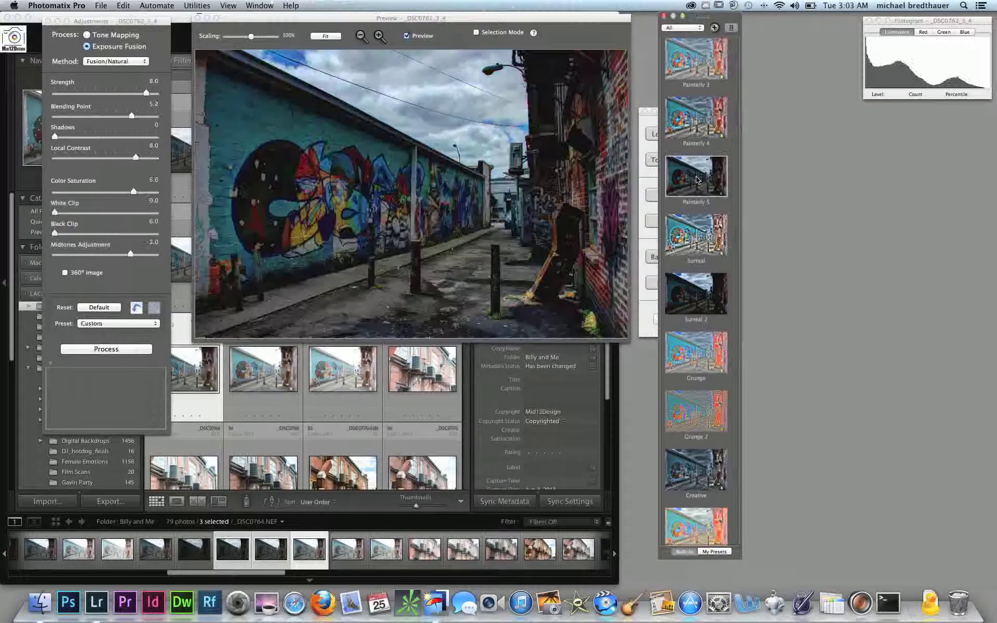
scroll(697, 180, "up", 5)
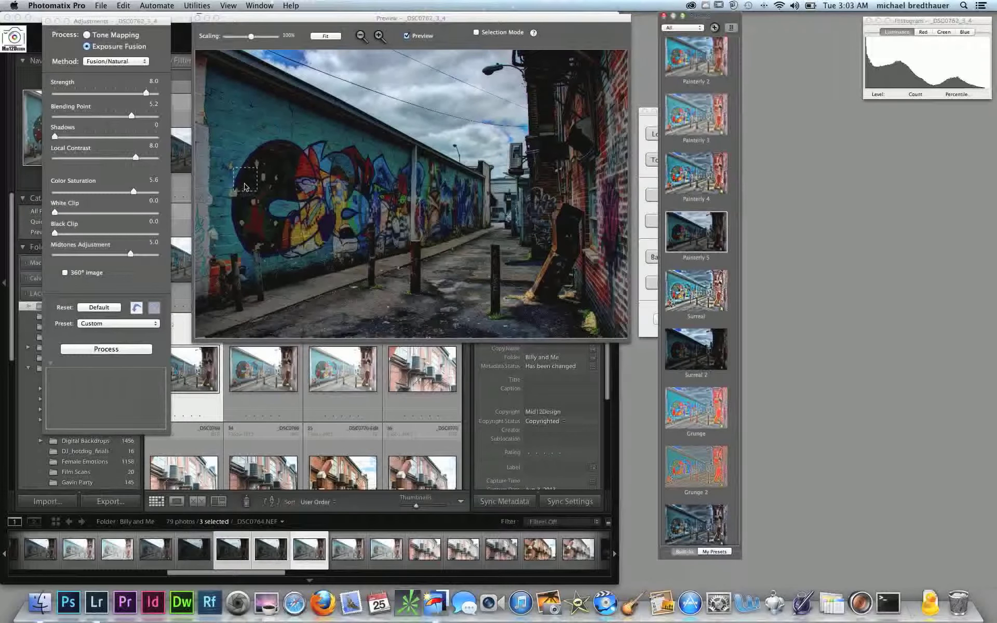
scroll(697, 156, "up", 10)
Apply the Photographic preset with Tonal Range Compression at -2.6 and Brightness at +3.7
left_click(698, 131)
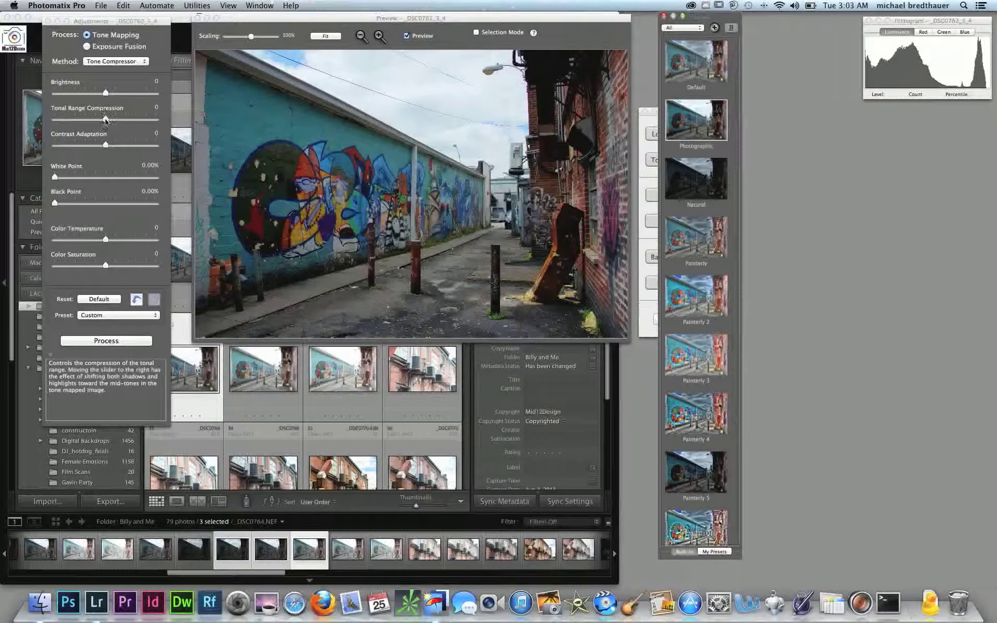
mouse_move(106, 118)
left_mouse_down()
mouse_move(88, 120)
mouse_move(118, 110)
left_mouse_up()
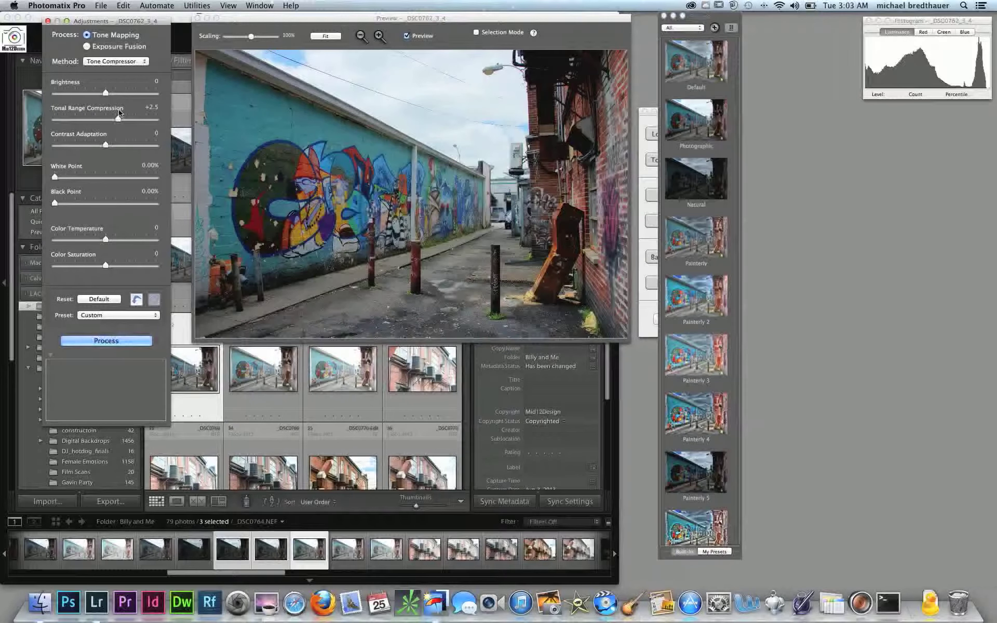
left_click_drag(119, 120, 125, 93)
left_click(107, 93)
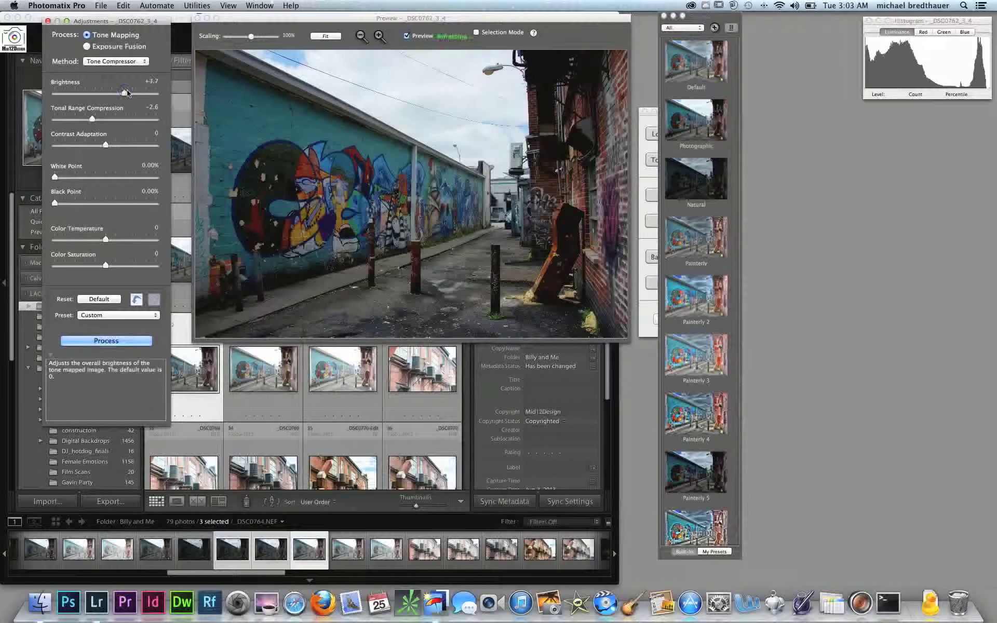
Raise the Black Point of the tone-mapped image to 3.50%
left_click(55, 178)
left_click_drag(54, 178, 90, 204)
left_click(55, 203)
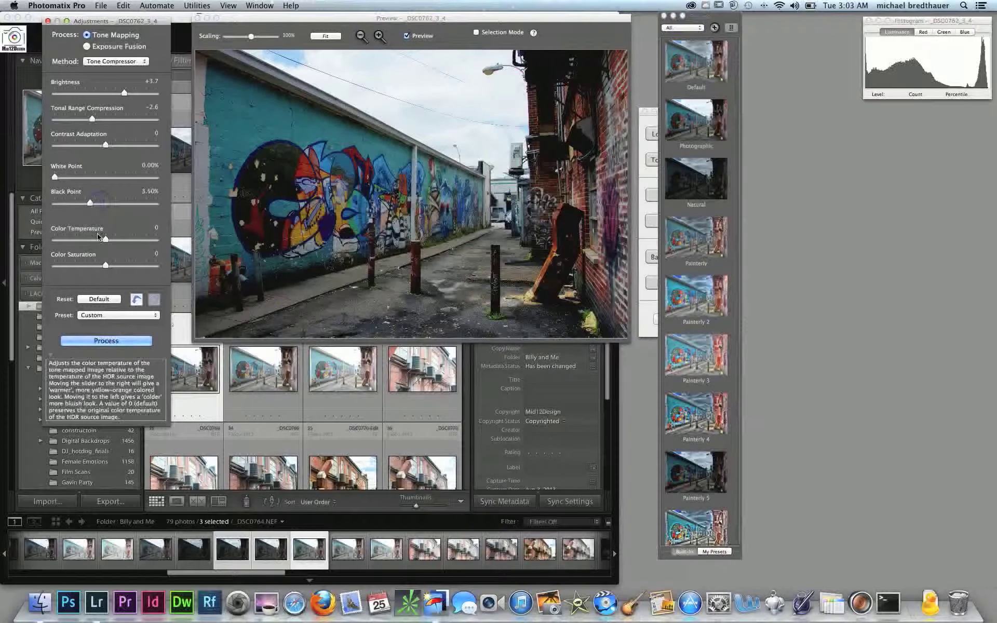
Set Brightness to -0.6, Tonal Range Compression to +5.9, Contrast Adaptation to -2.1, White Point to 2.60% and Black Point to 2.30%
left_click_drag(124, 93, 147, 117)
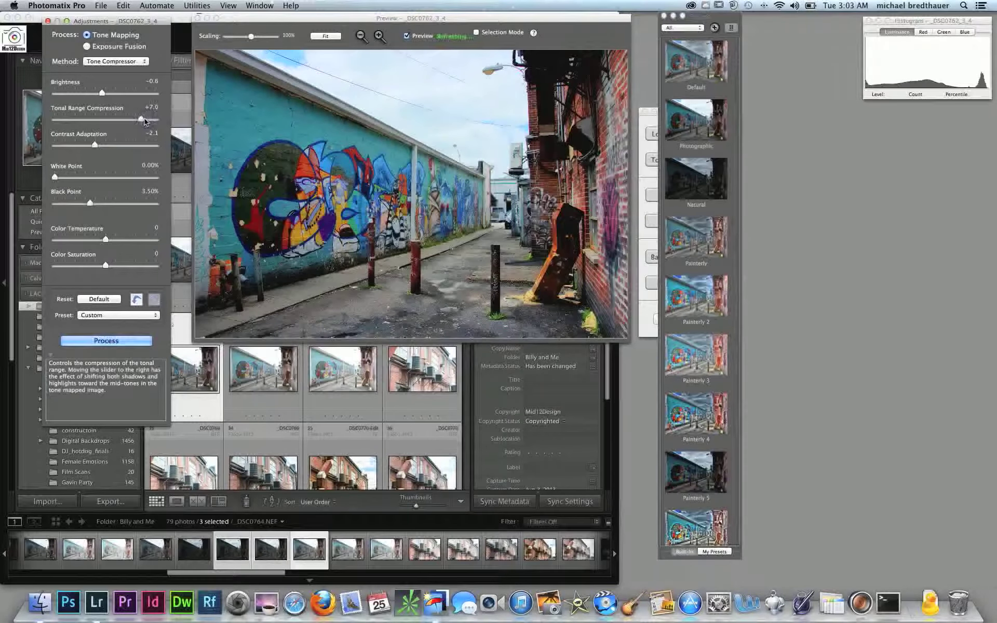
left_click_drag(145, 120, 136, 119)
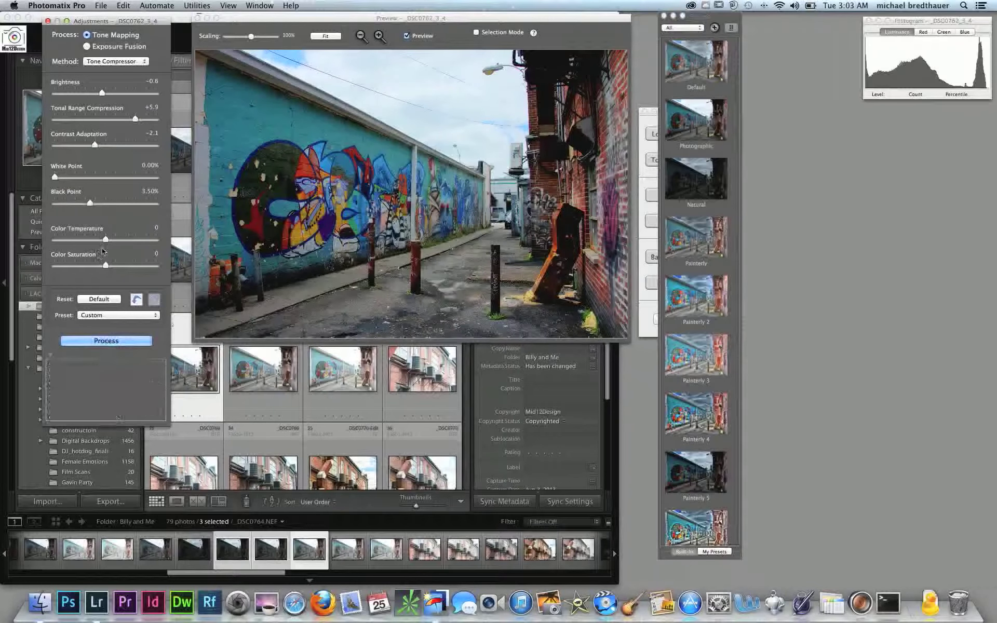
left_click_drag(88, 202, 81, 177)
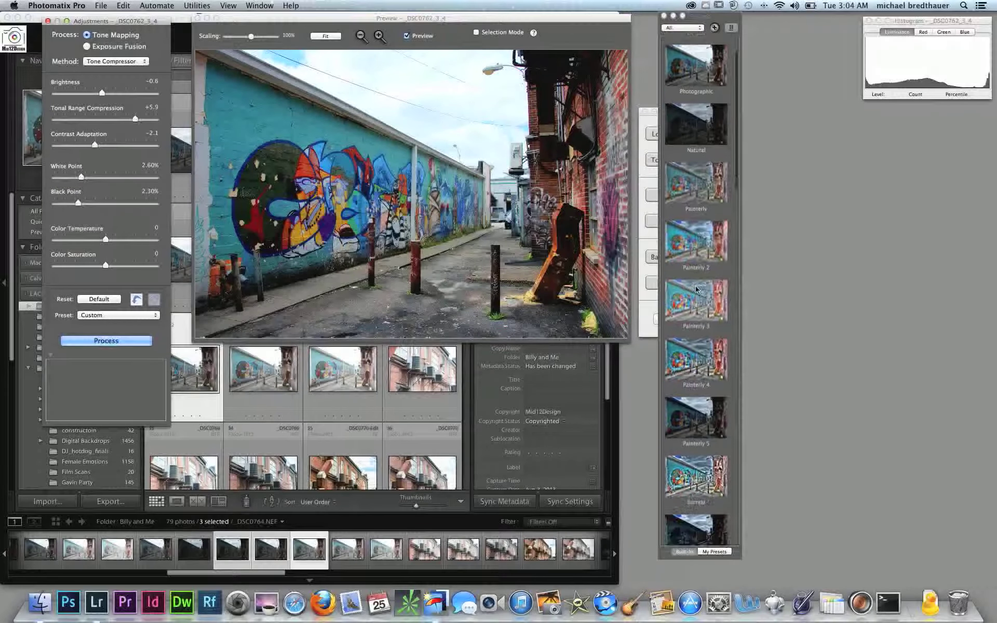
Try the Soft 2 and Deep presets on the merged alley image
scroll(696, 290, "down", 3)
scroll(697, 290, "down", 2)
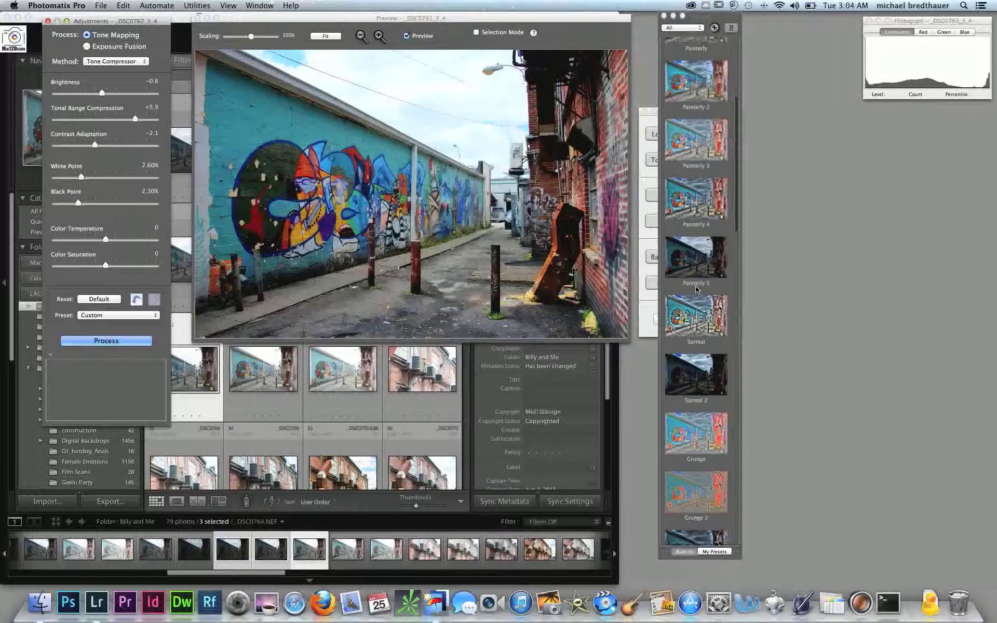
scroll(696, 290, "down", 15)
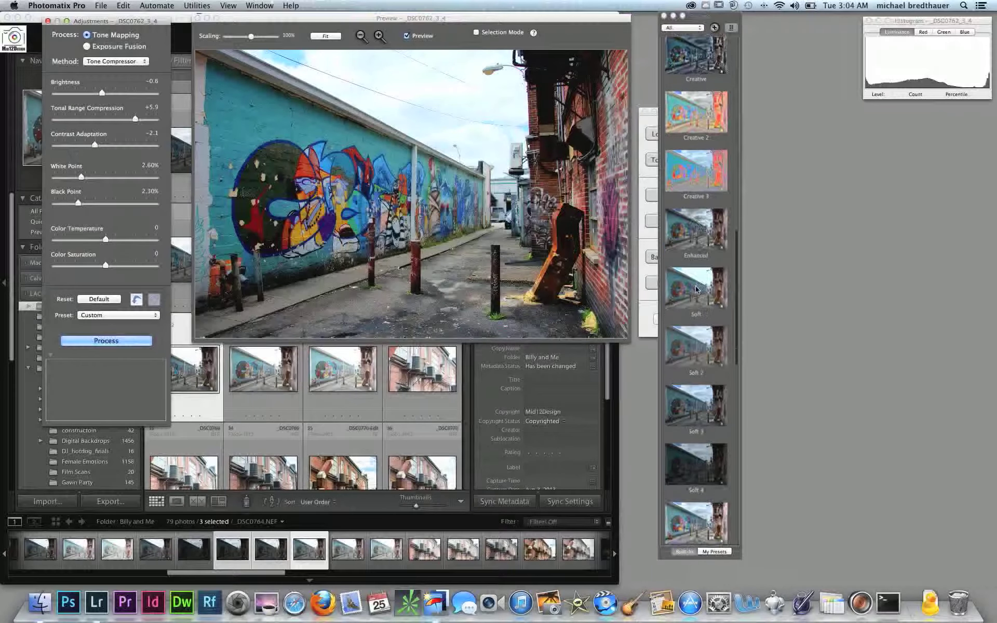
scroll(696, 290, "down", 2)
left_click(695, 278)
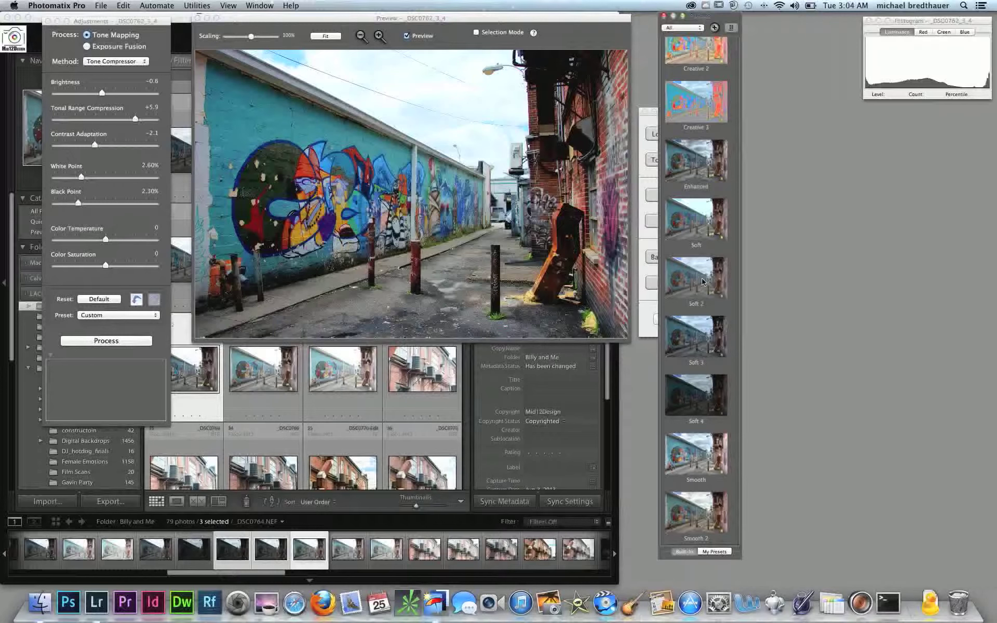
left_click(702, 282)
scroll(703, 281, "down", 3)
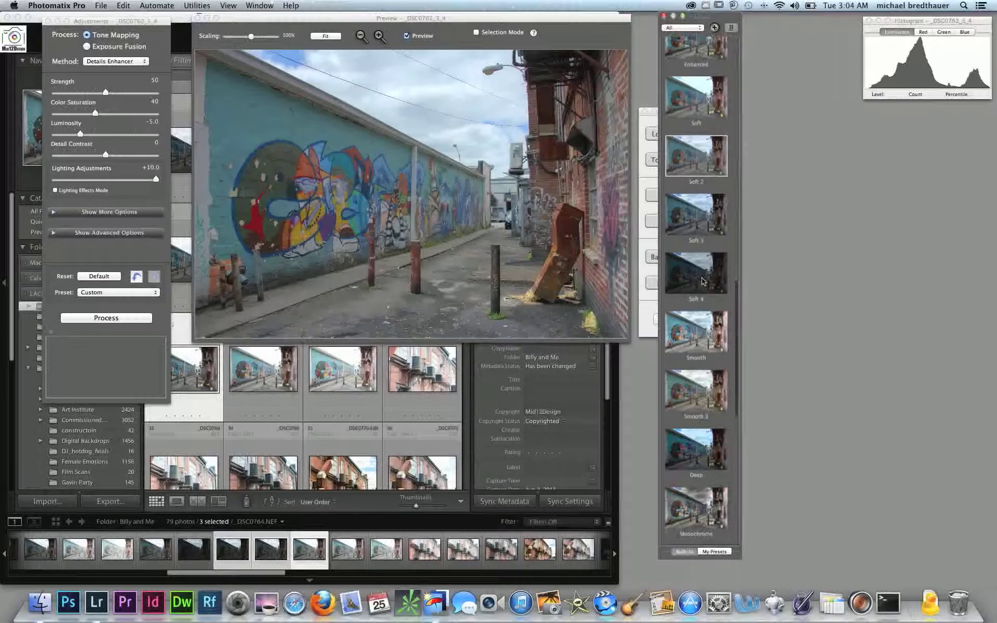
scroll(702, 282, "down", 2)
left_click(696, 370)
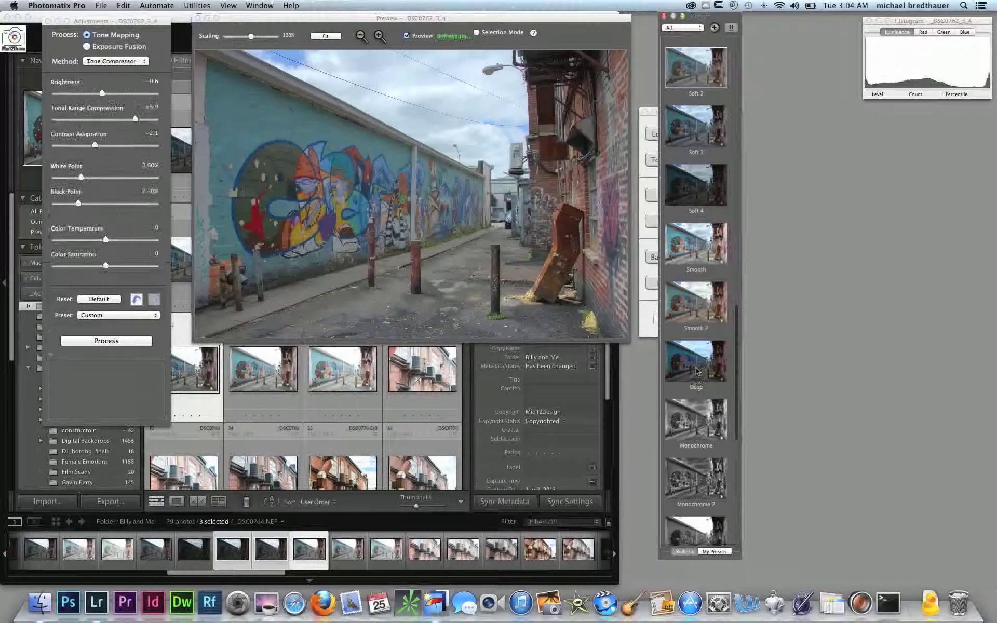
Try the Fusion/Intensive and Creative 3 presets on the merged alley image
scroll(697, 370, "down", 5)
scroll(696, 370, "down", 2)
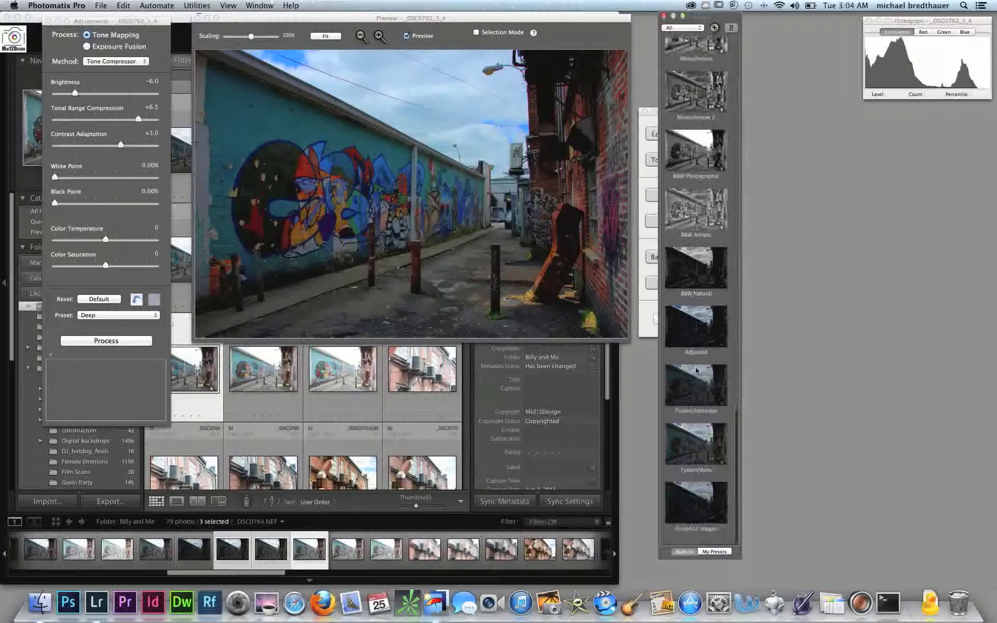
left_click(697, 386)
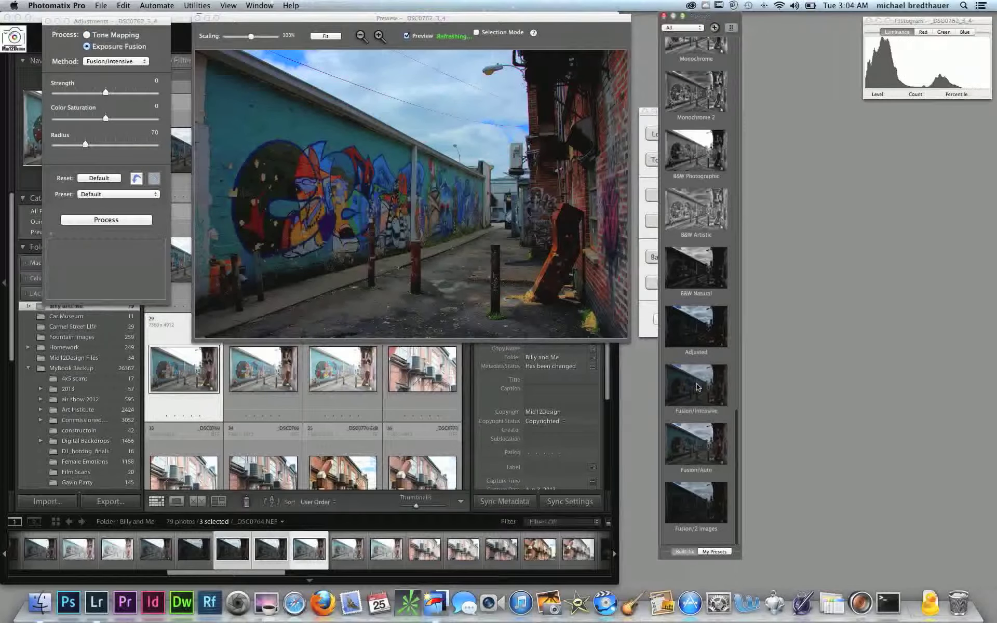
scroll(698, 387, "up", 10)
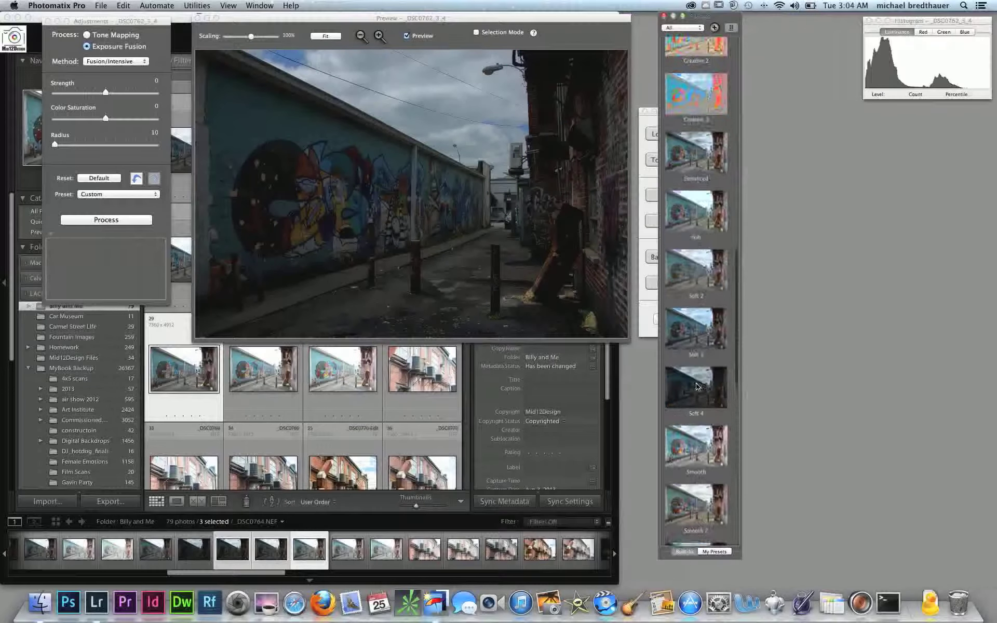
left_click(701, 93)
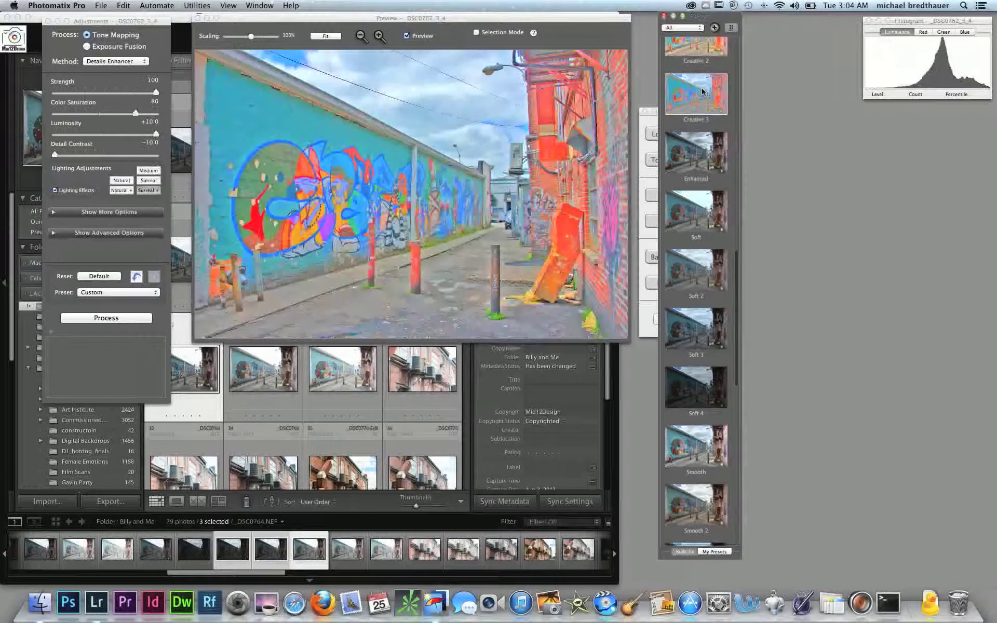
Try the Surreal 2 and Photographic presets on the merged alley image
scroll(703, 91, "up", 7)
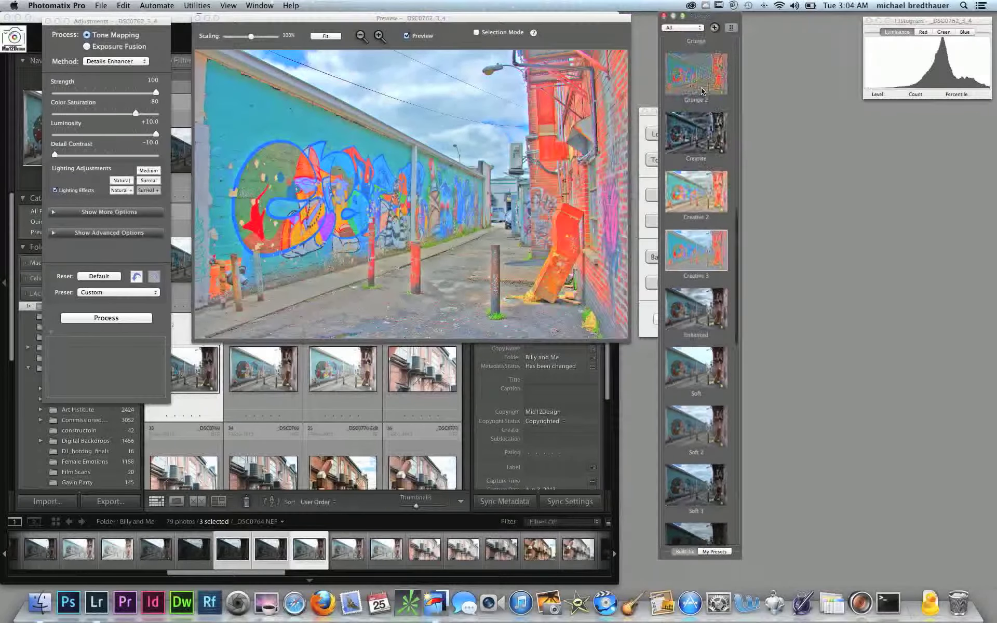
scroll(702, 92, "up", 2)
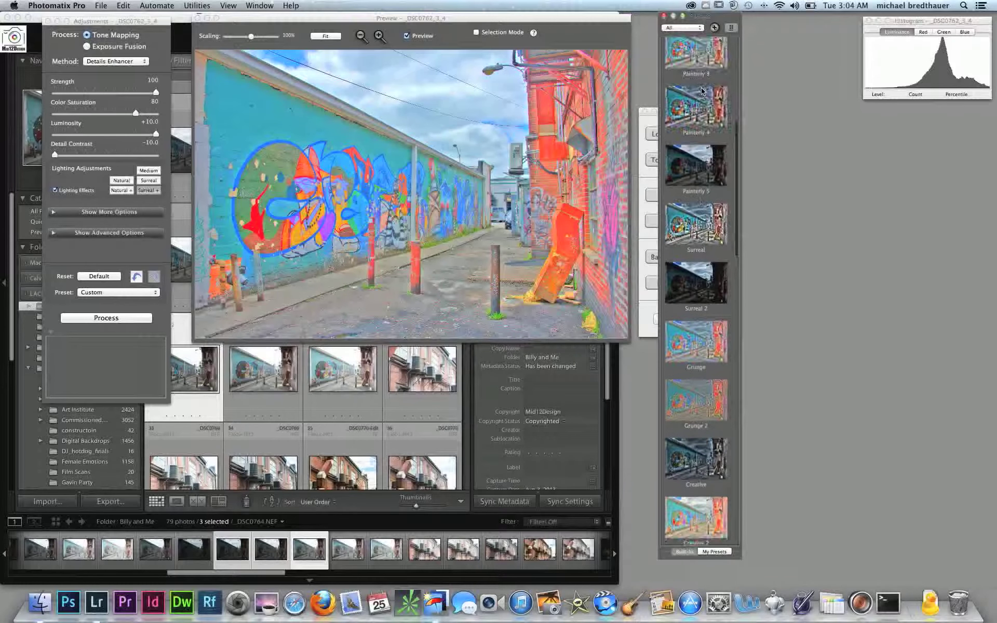
left_click(707, 282)
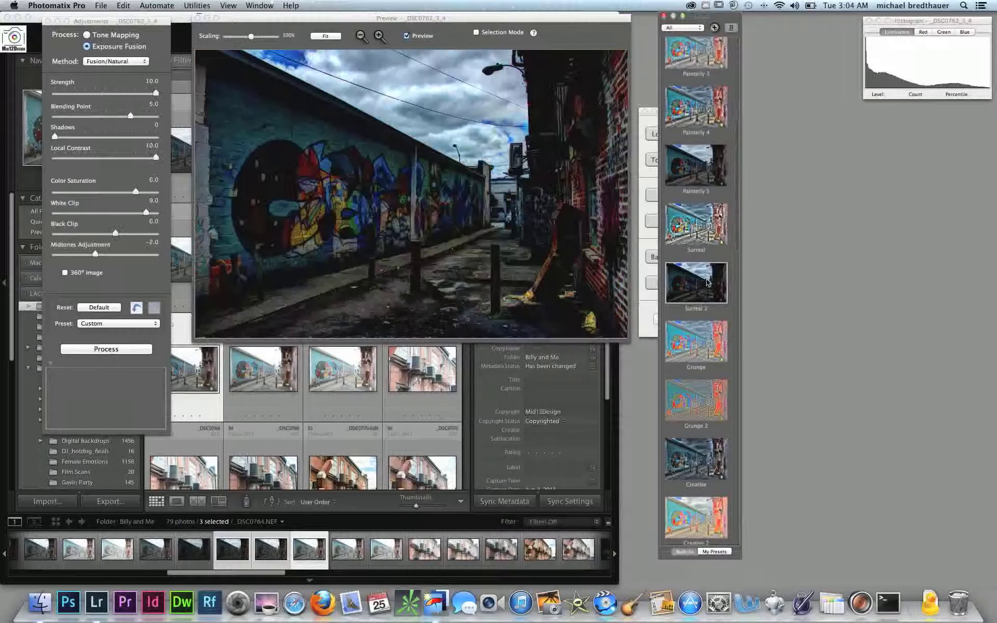
scroll(708, 281, "up", 5)
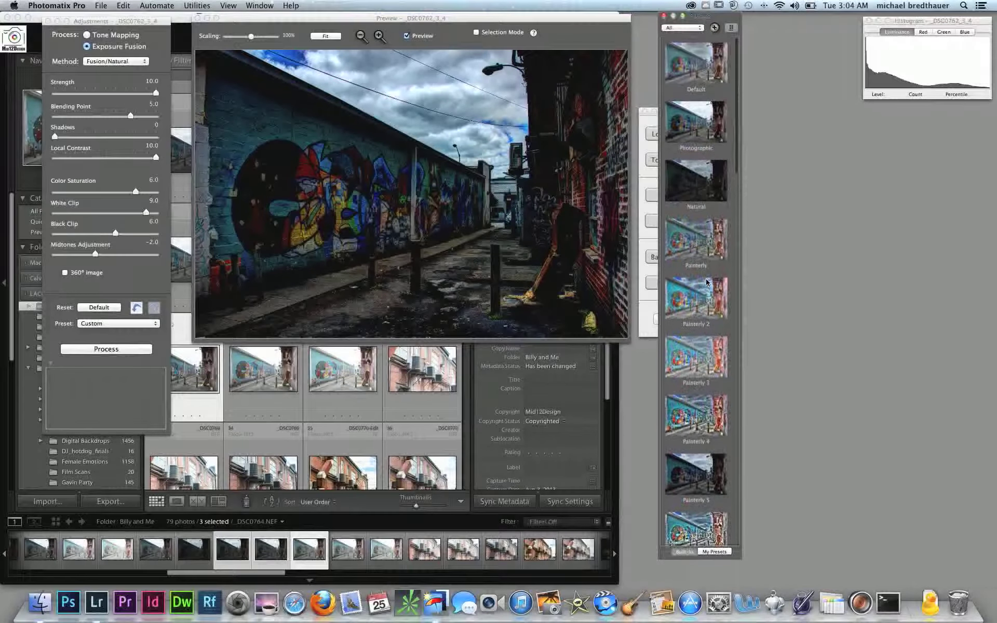
left_click(699, 136)
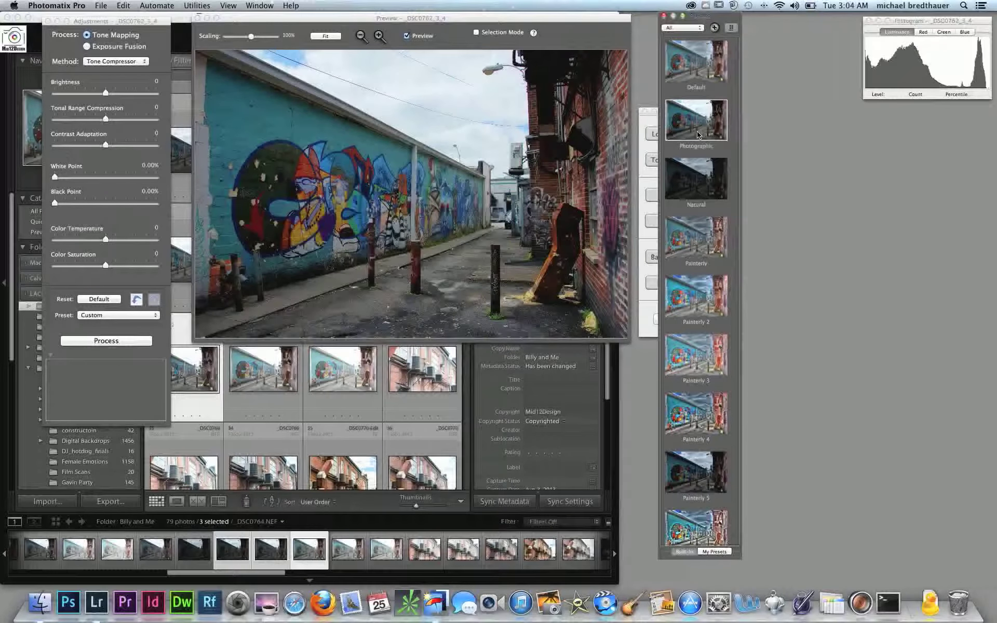
Apply the Painterly 5 preset with Blending Point at 7.0, White Clip at 5.2 and Local Contrast at 5.6
left_click(721, 472)
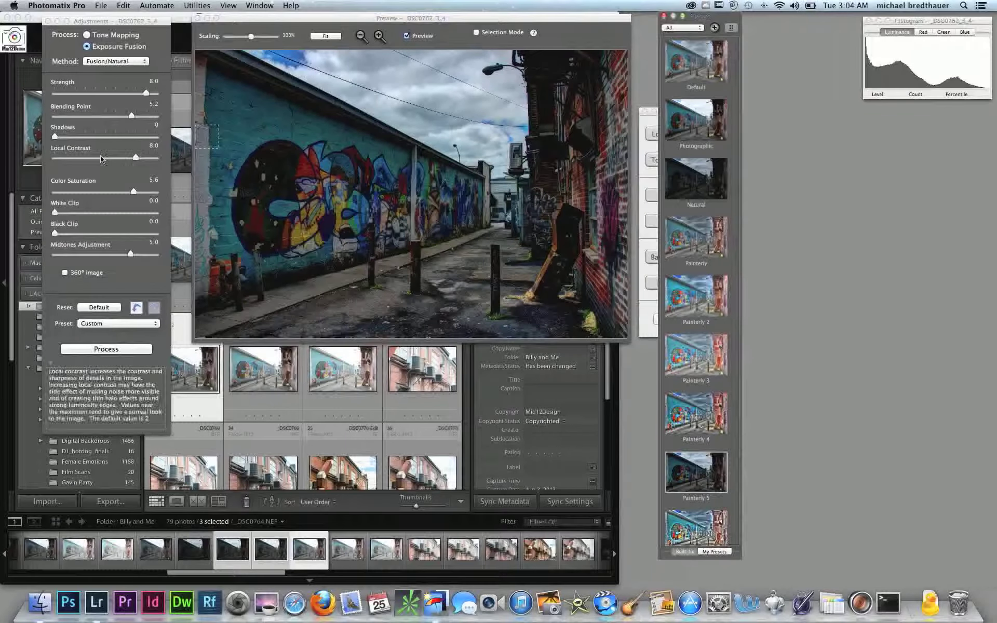
left_click_drag(133, 116, 141, 116)
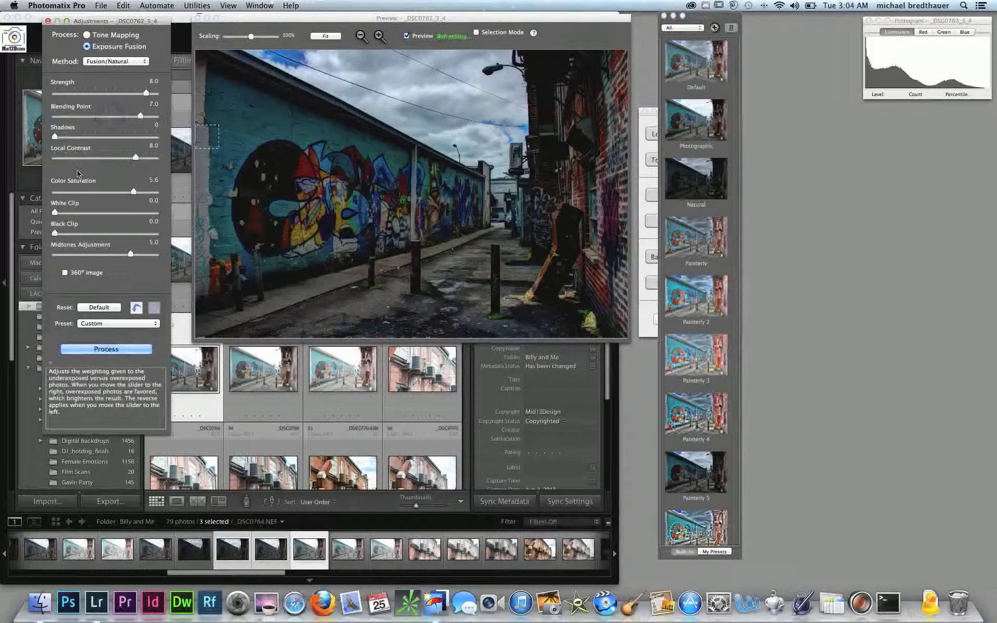
mouse_move(55, 233)
left_mouse_down()
mouse_move(108, 213)
mouse_move(54, 234)
left_mouse_up()
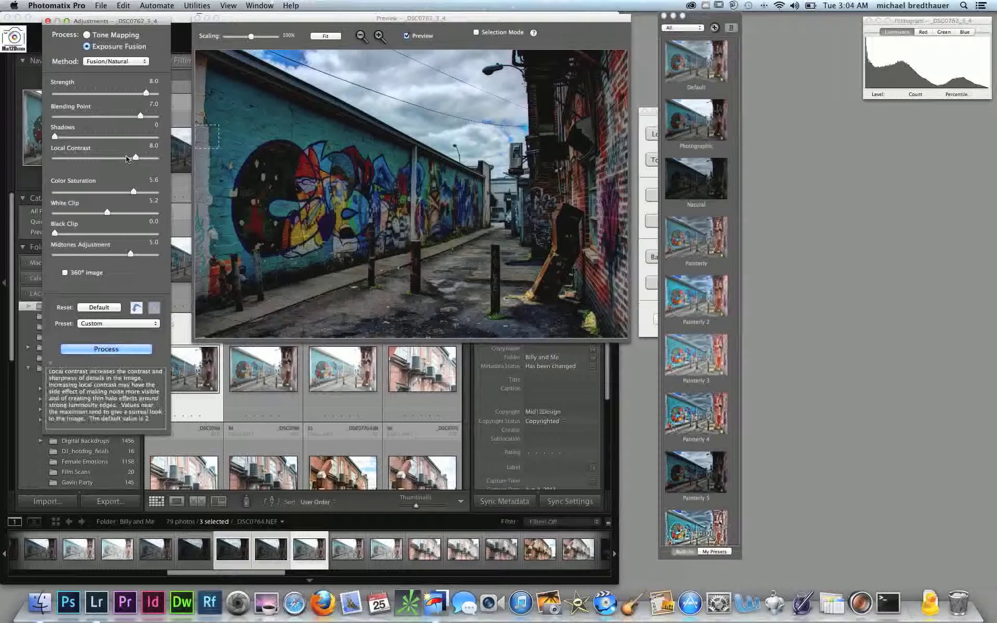
left_click_drag(136, 158, 109, 162)
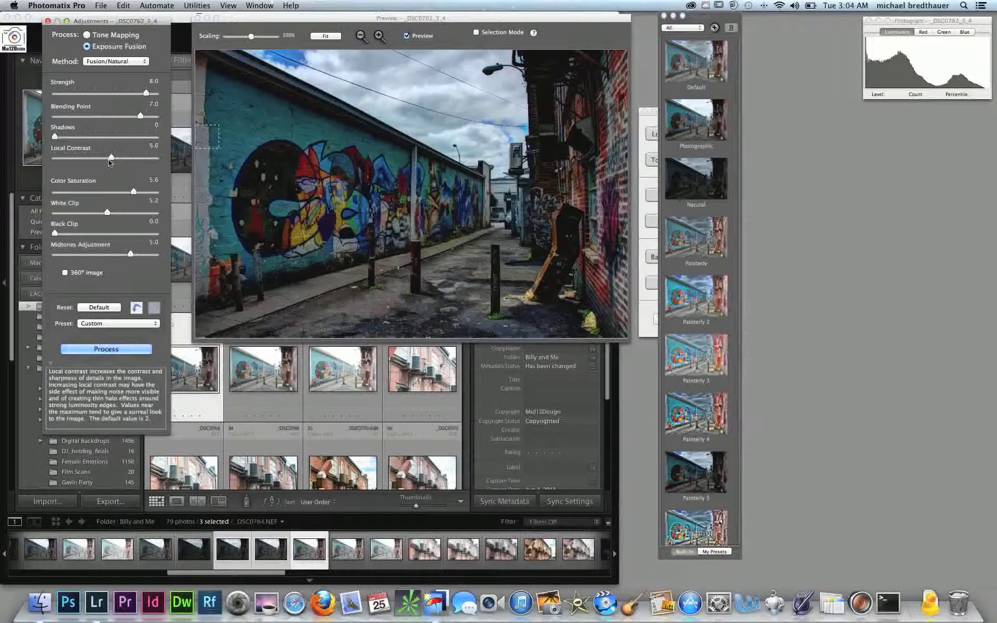
Set Shadows to 1.6, Blending Point to 10.0, Strength to -0.7 and Midtones Adjustment to 10.0
left_click_drag(55, 137, 101, 93)
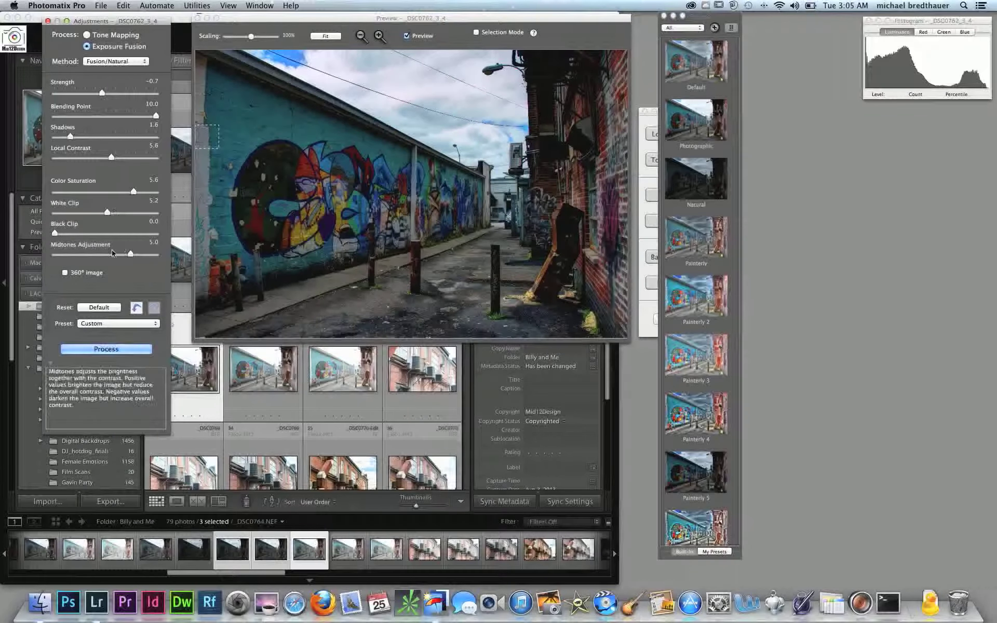
left_click_drag(127, 257, 84, 257)
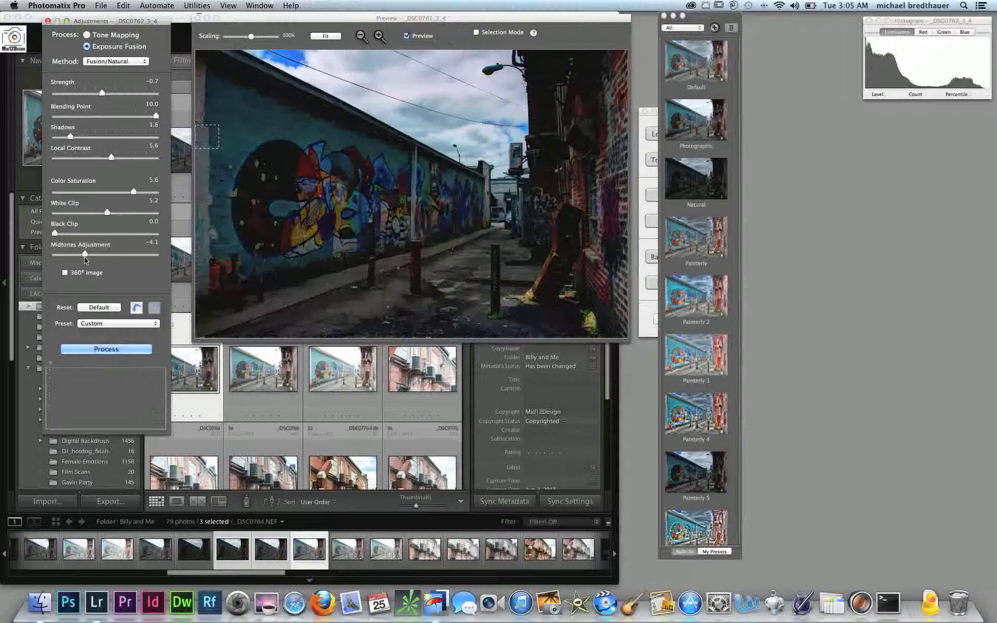
left_click_drag(86, 255, 159, 254)
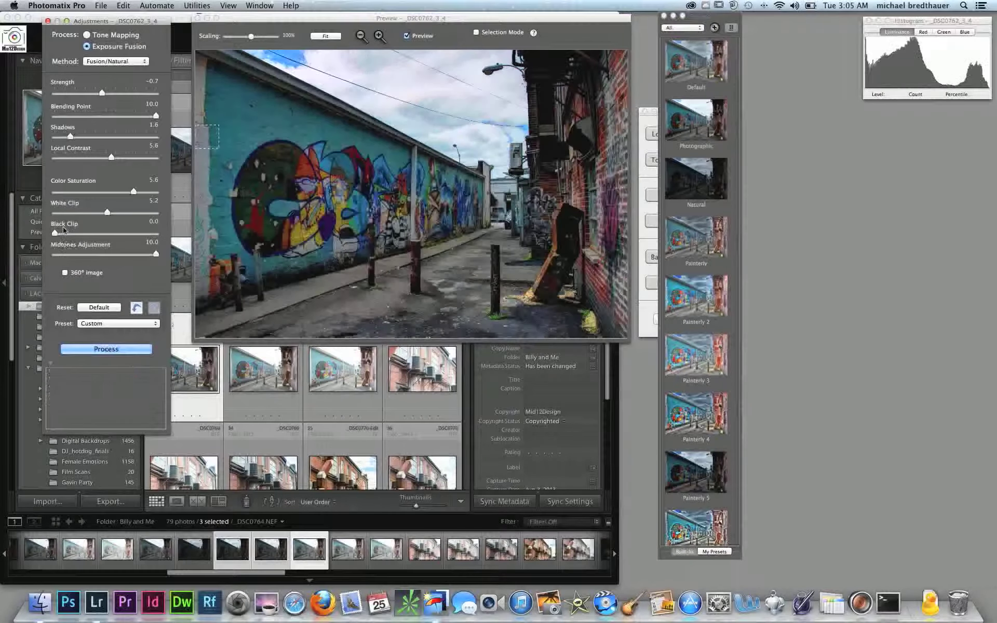
Set Black Clip to 1.1, White Clip to 6.7 and Color Saturation to 4.3, and process the fused image
left_click_drag(54, 233, 65, 233)
left_click_drag(119, 210, 123, 209)
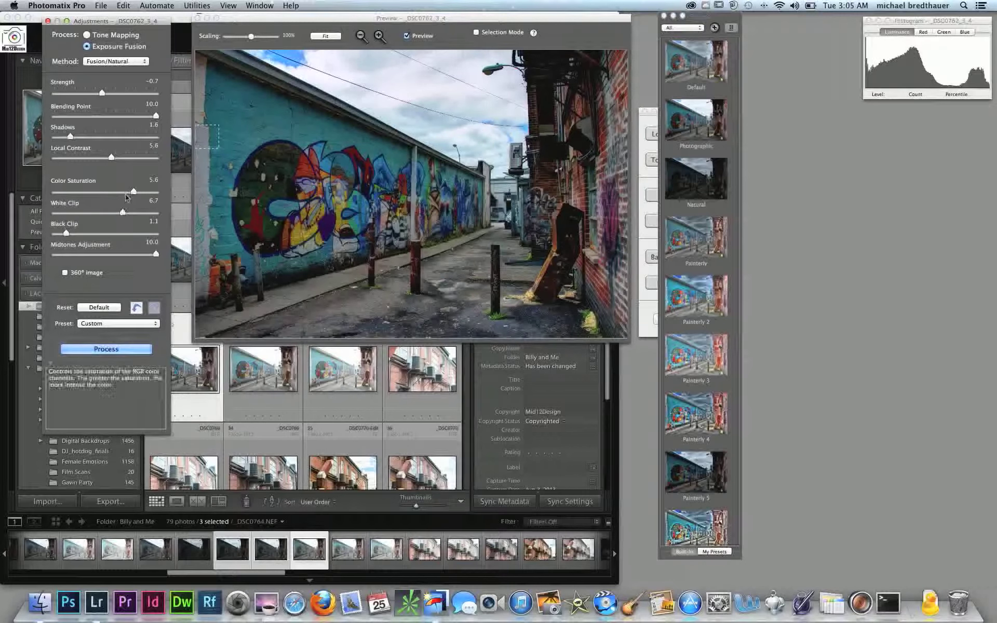
left_click_drag(134, 191, 127, 192)
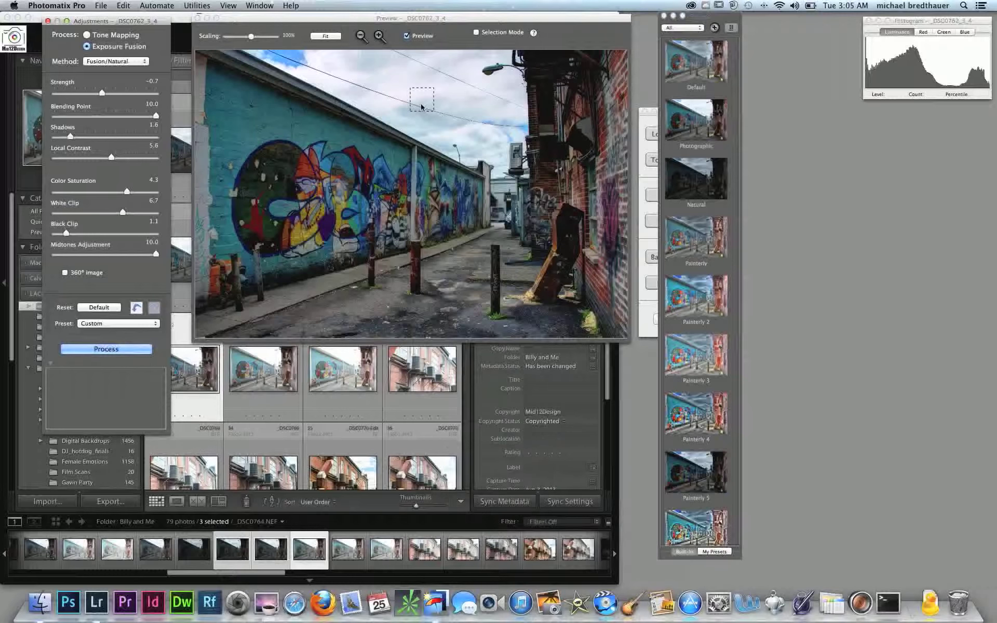
left_click(114, 349)
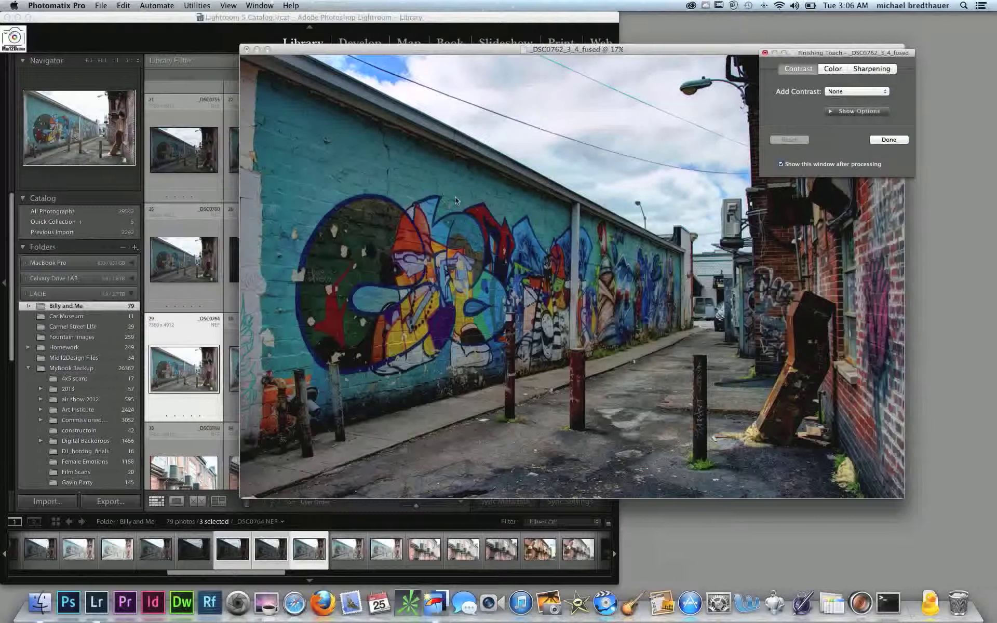
Review the color and sharpening options of the finishing touches for the fused image
left_click(844, 69)
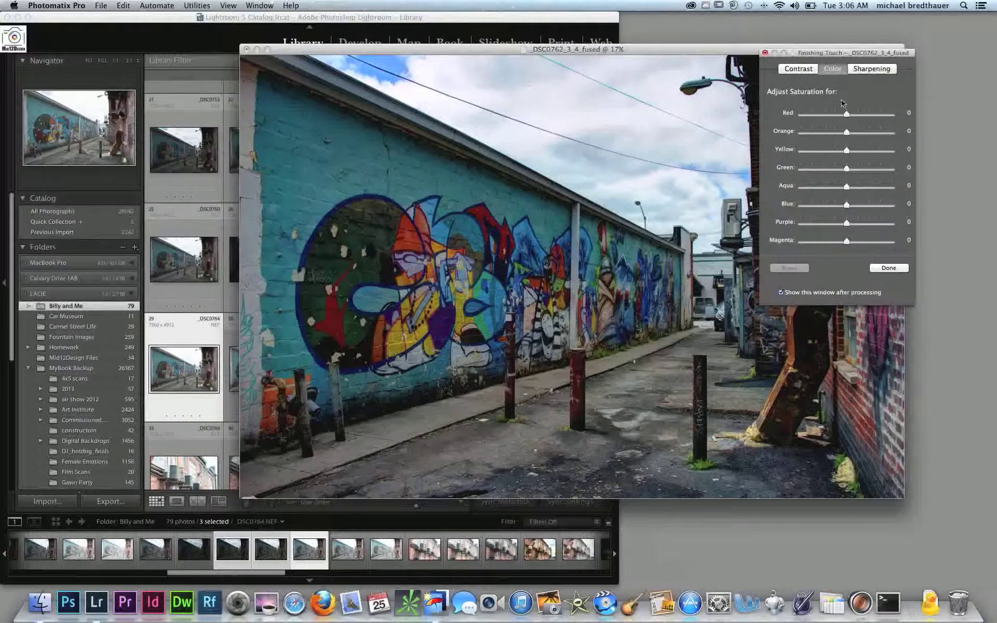
left_click(871, 70)
left_click(833, 70)
Try raising the Highlights and Lights contrast, return both to 0 and finish the touch-up
left_click(798, 69)
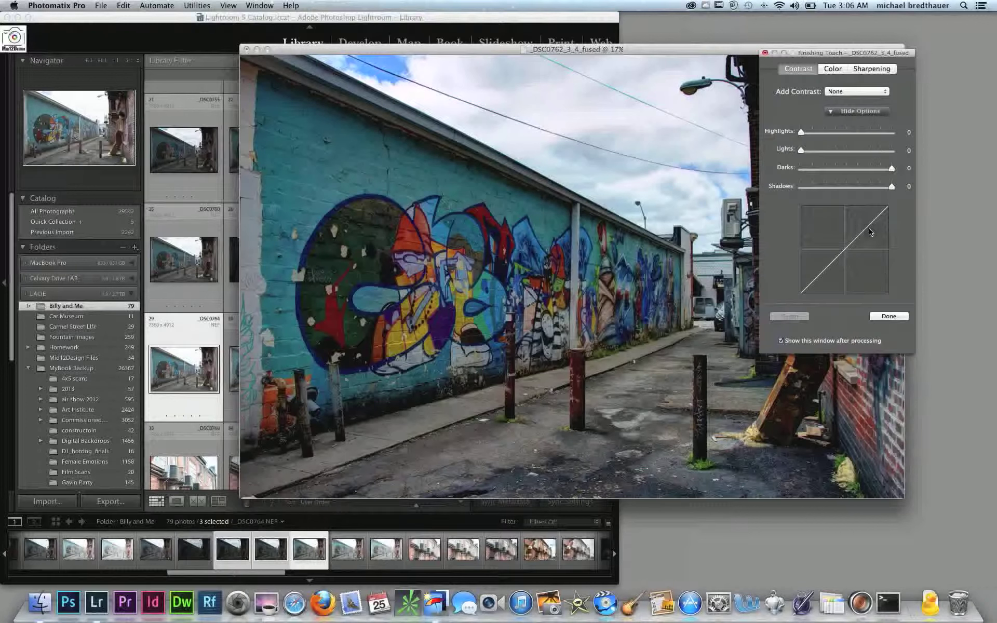
left_click(803, 134)
left_click(814, 133)
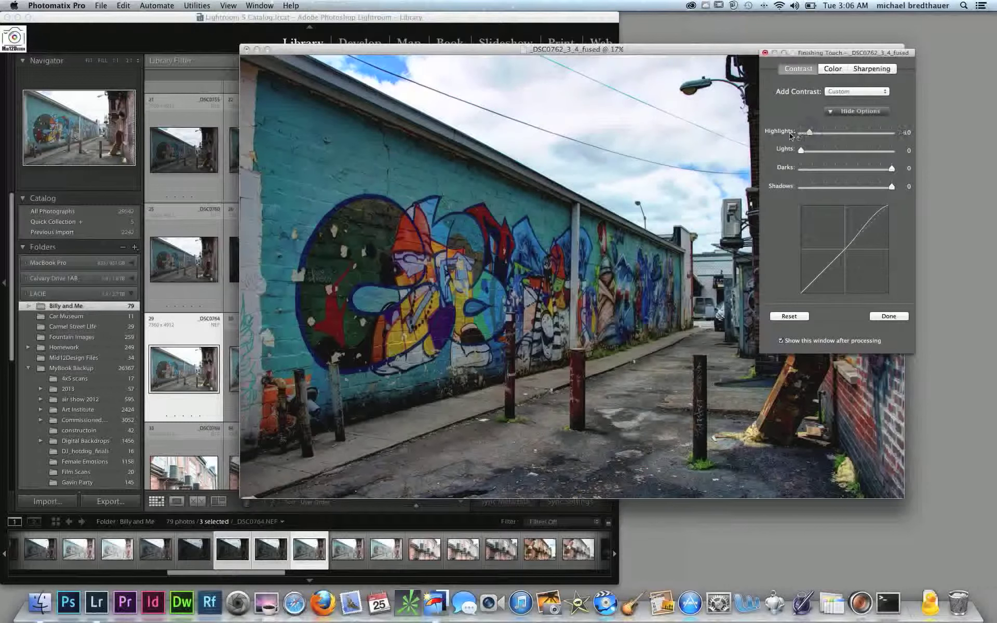
left_click(798, 133)
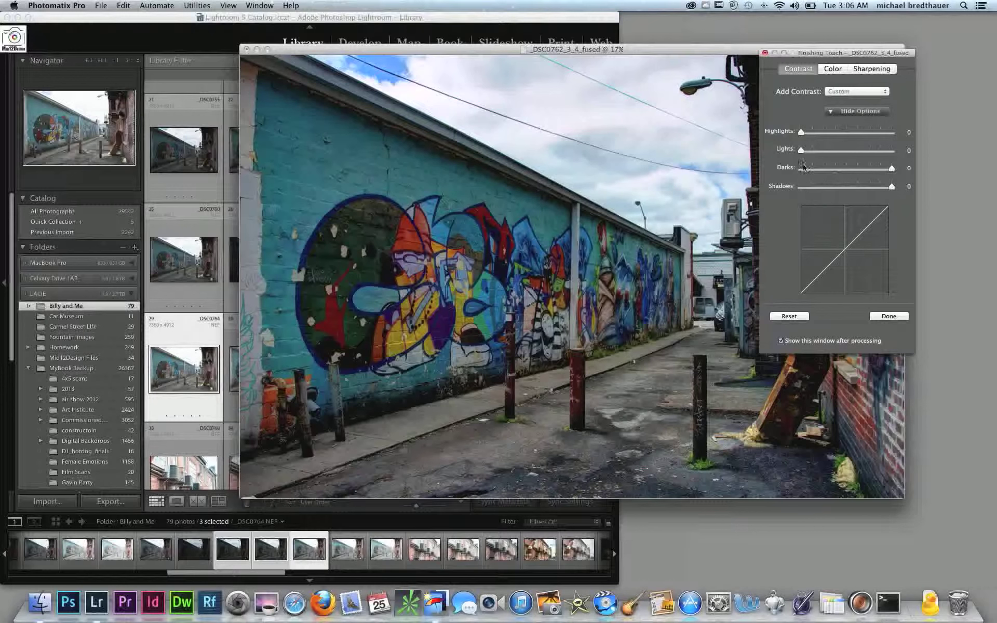
left_click(825, 150)
left_click(788, 153)
left_click(888, 317)
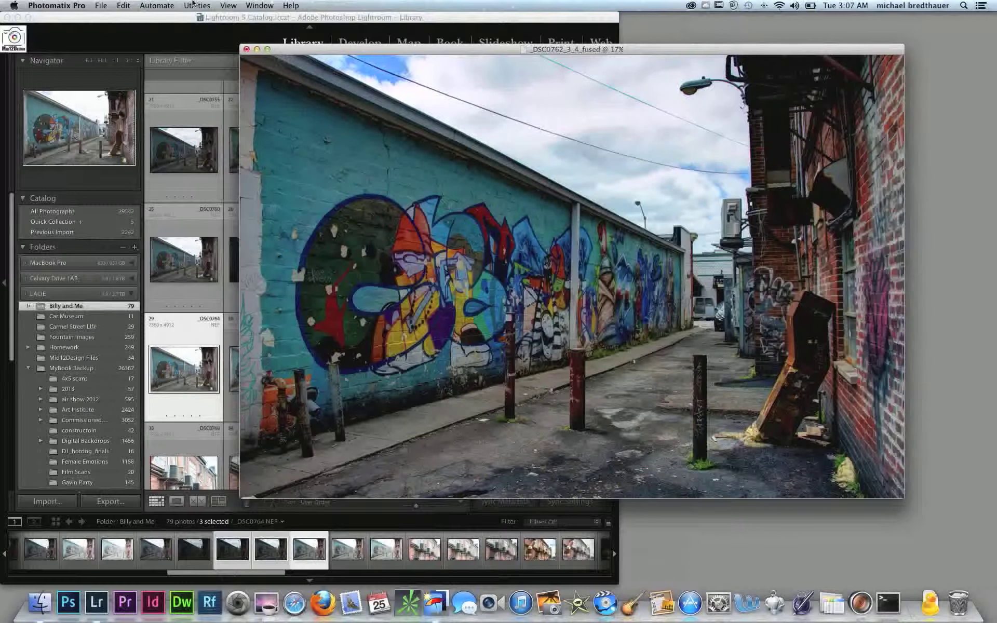
Save the fused image to the Desktop as the 16-bit TIFF _DSC0762_3_4_fused and close its window
left_click(116, 5)
mouse_move(101, 5)
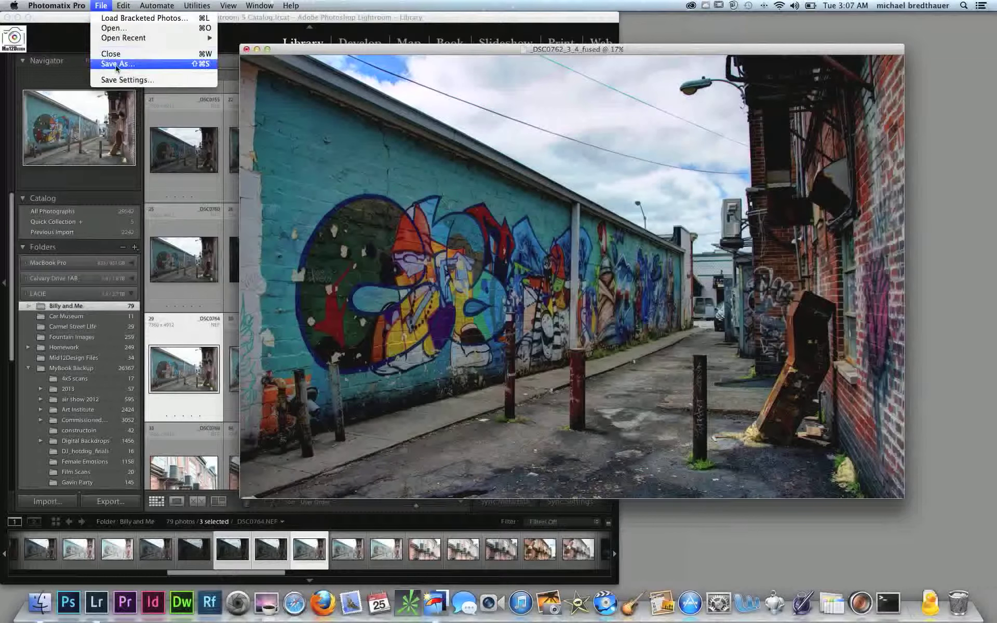
left_click(116, 67)
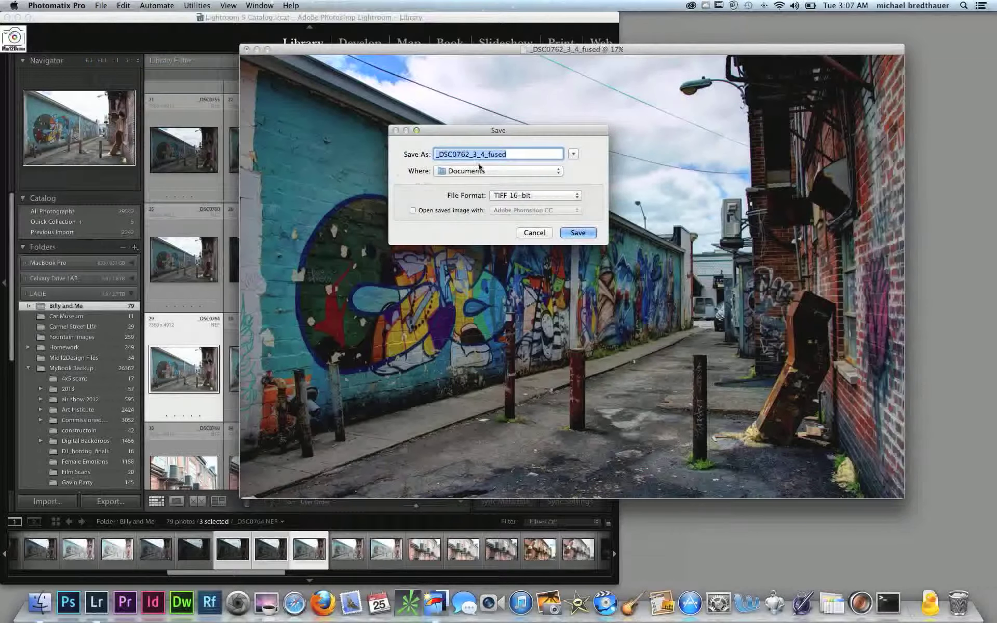
left_click(574, 154)
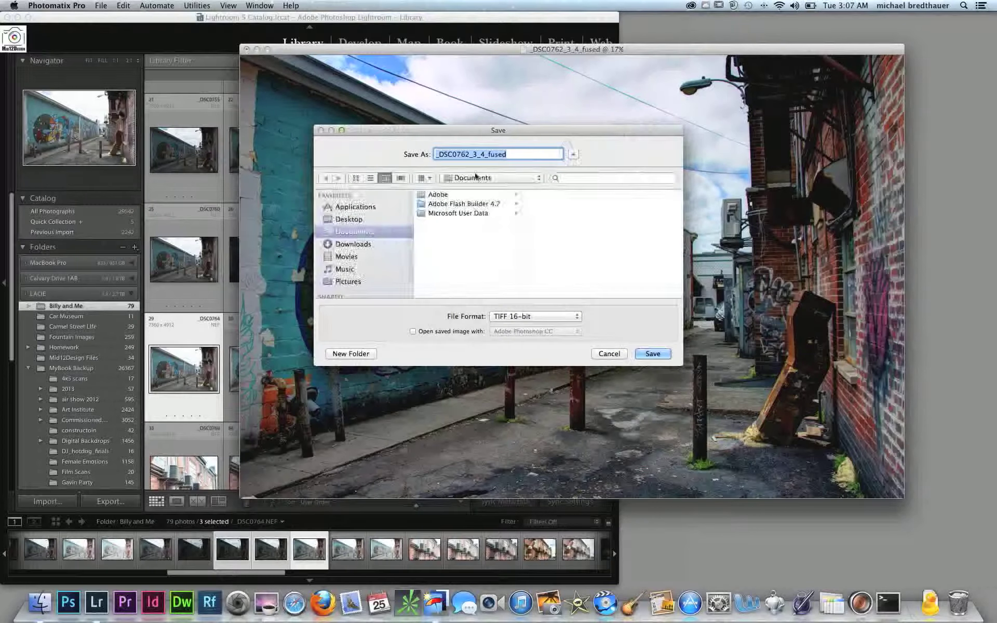
left_click(355, 220)
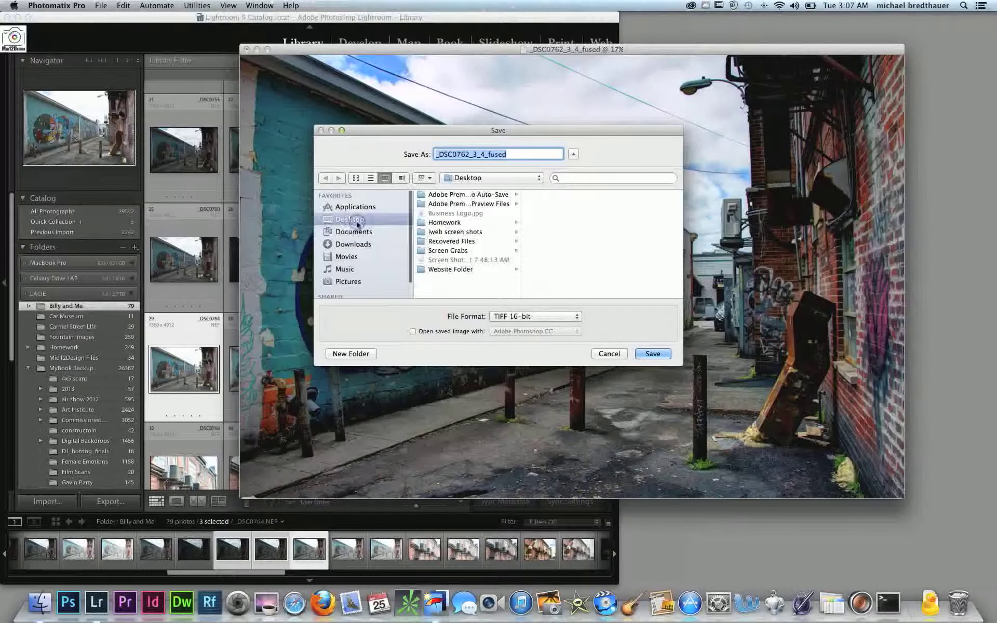
left_click(653, 354)
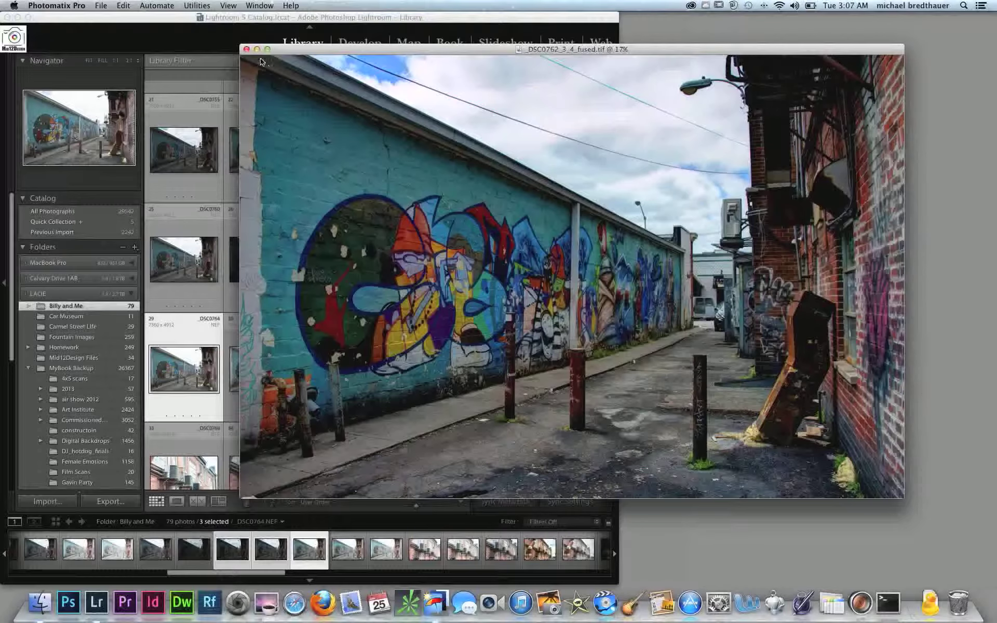
left_click(247, 50)
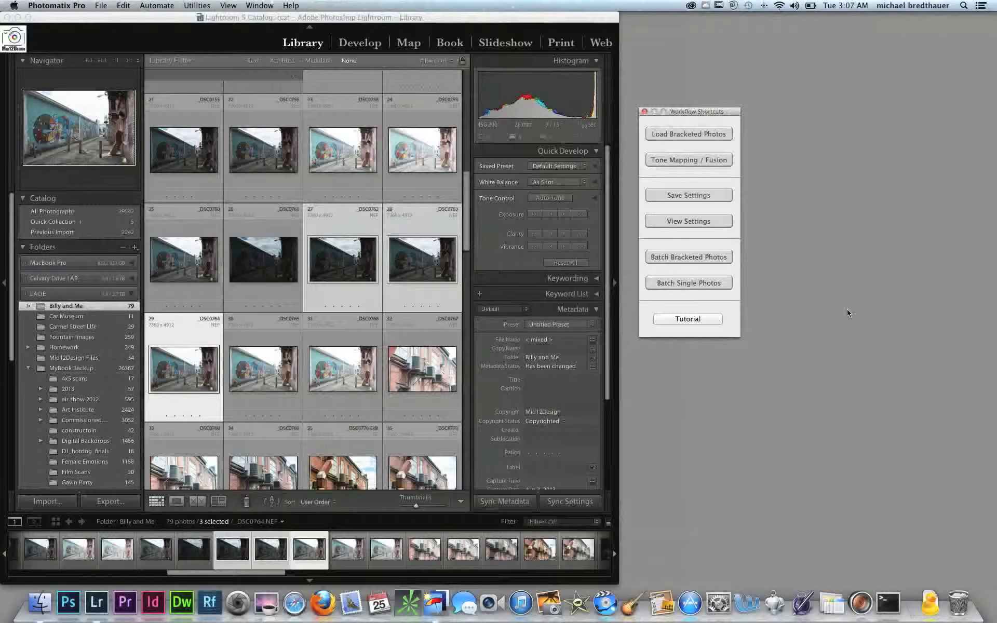
Switch to Finder, locate _DSC0762_3_4_fused.tif in the Desktop folder and import it into the Lightroom catalog at its current location
left_click(34, 611)
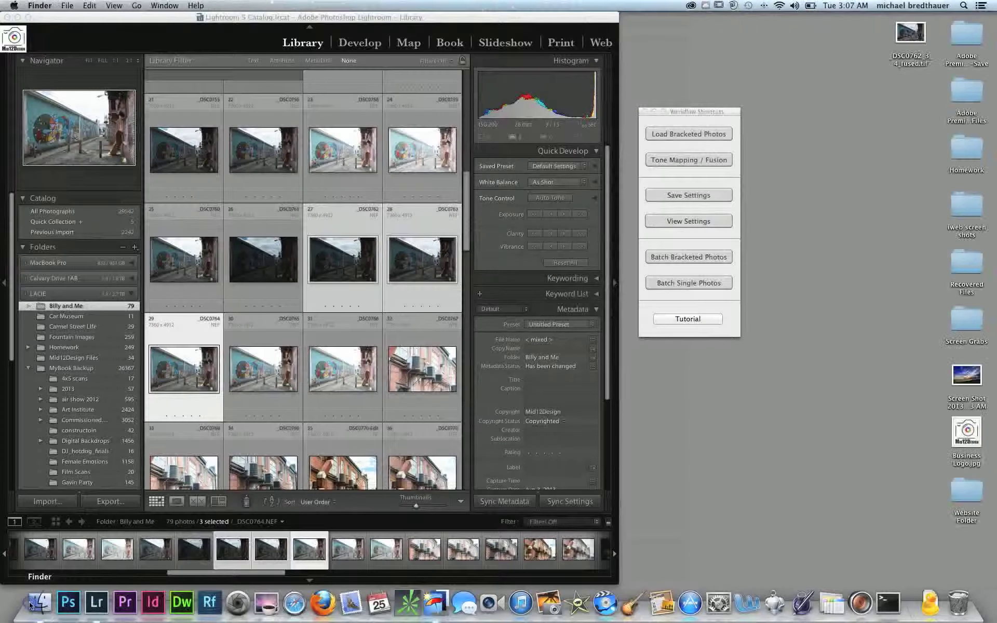
left_click_drag(50, 95, 669, 181)
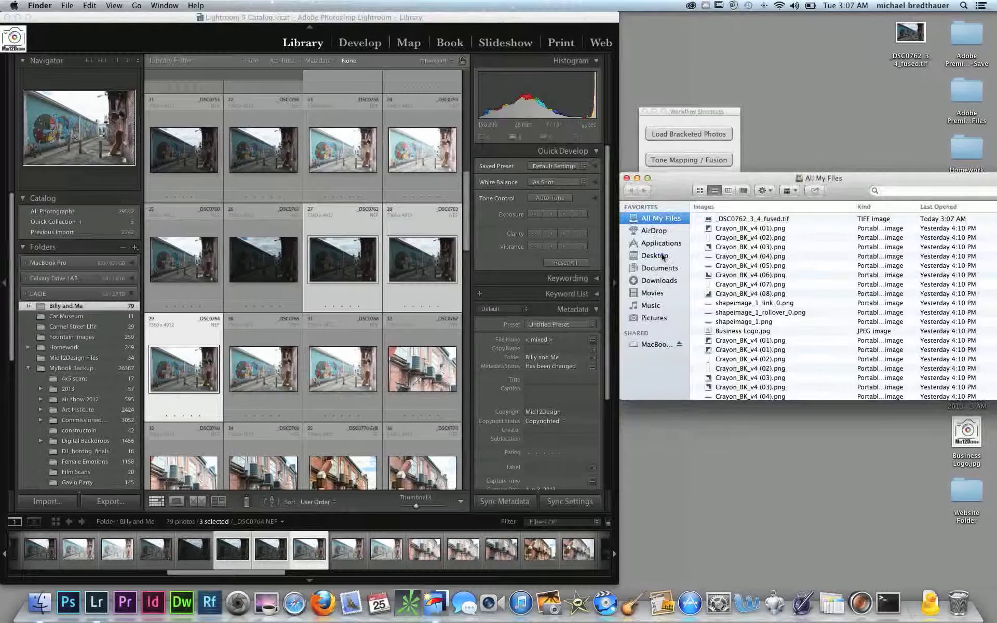
left_click(653, 256)
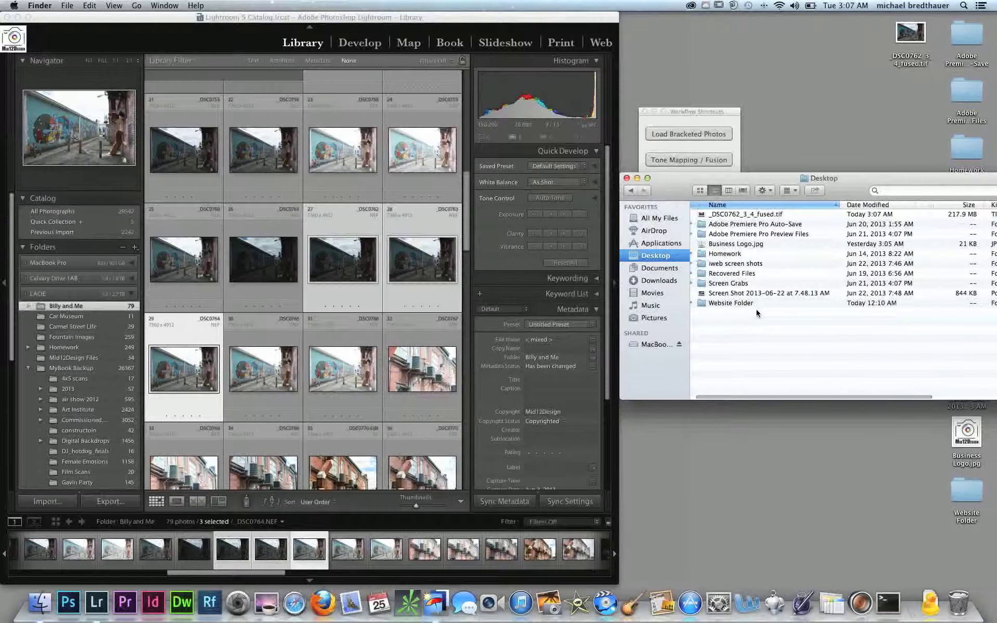
left_click_drag(718, 215, 428, 229)
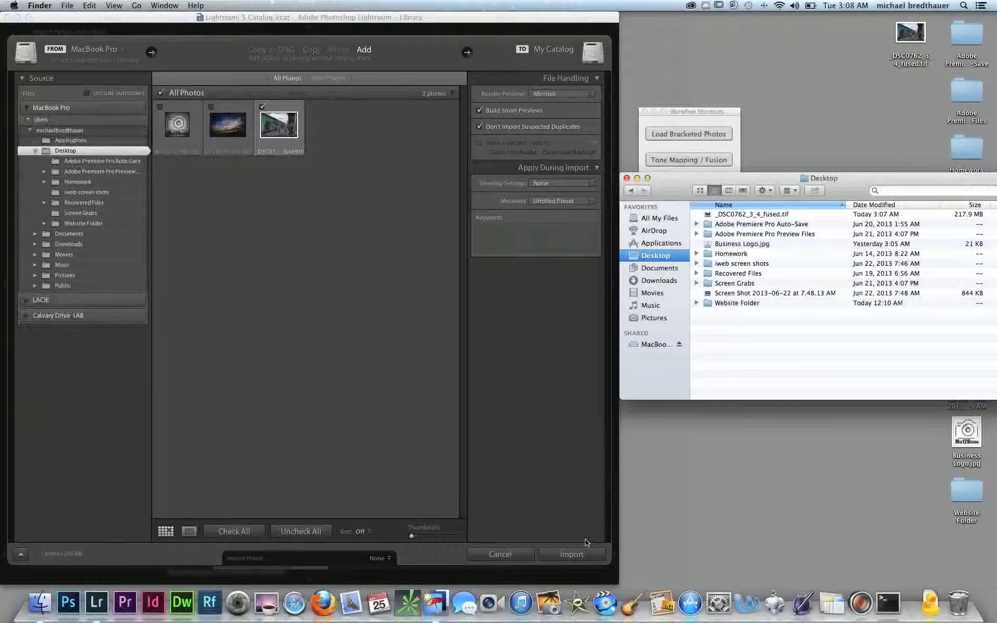
left_click(571, 553)
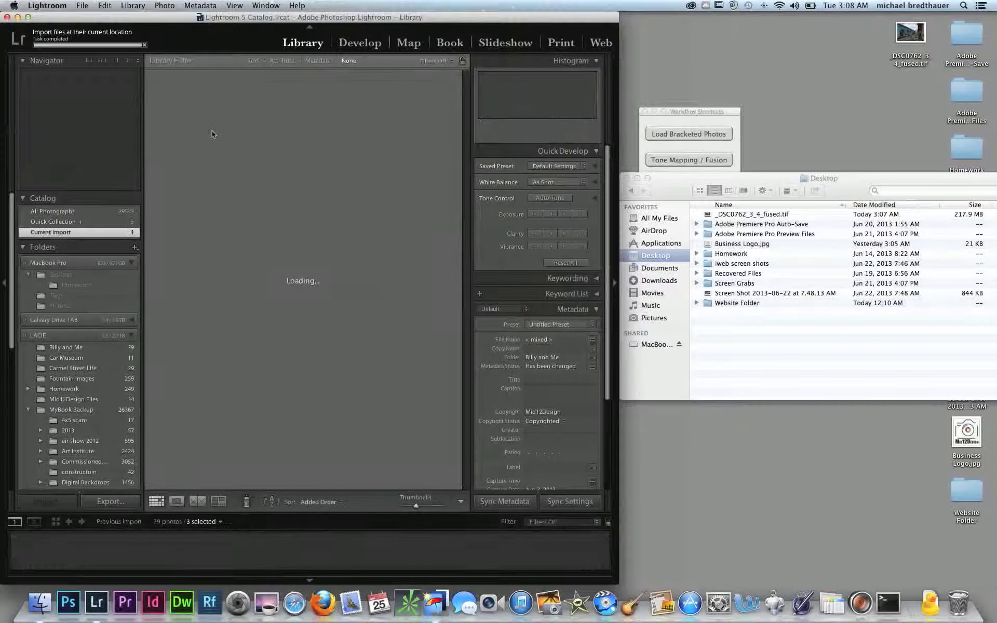
Show the imported fused image in Loupe view, enlarge the Lightroom window and open the image in the Develop module
double_click(205, 126)
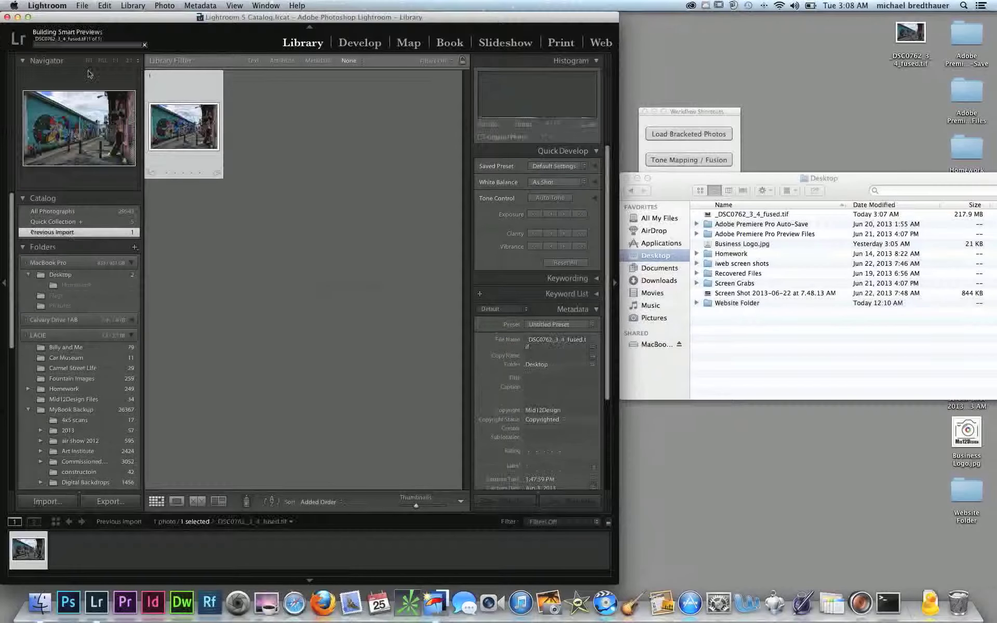
left_click(29, 17)
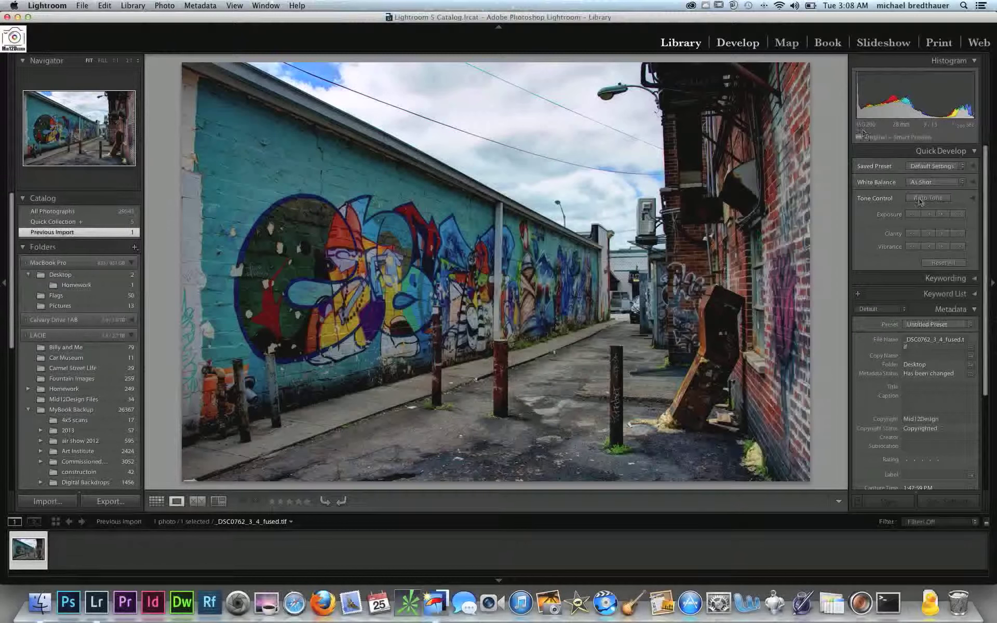
left_click(737, 44)
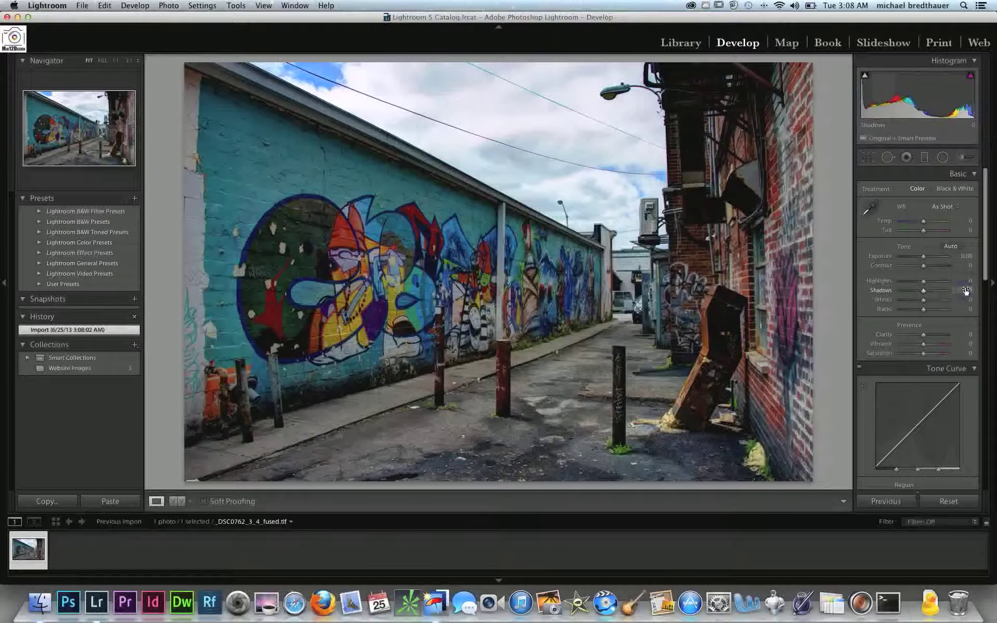
Set Exposure to +0.70, Highlights to -40, Shadows to +24, Whites to -9 and Blacks to +18, and raise Clarity slightly
left_click_drag(967, 291, 981, 309)
left_click_drag(971, 257, 940, 285)
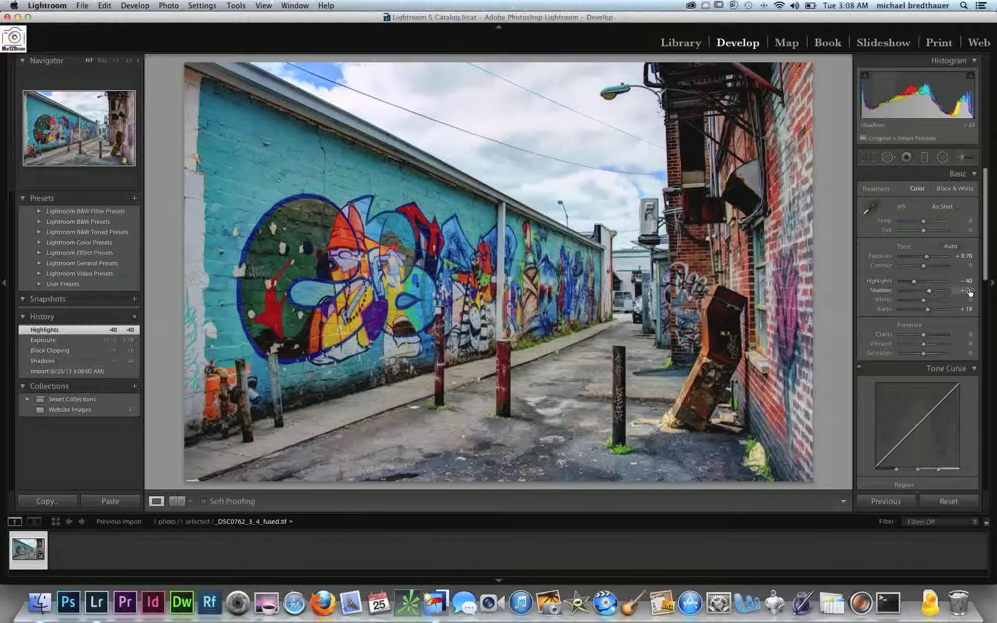
left_click_drag(969, 299, 964, 300)
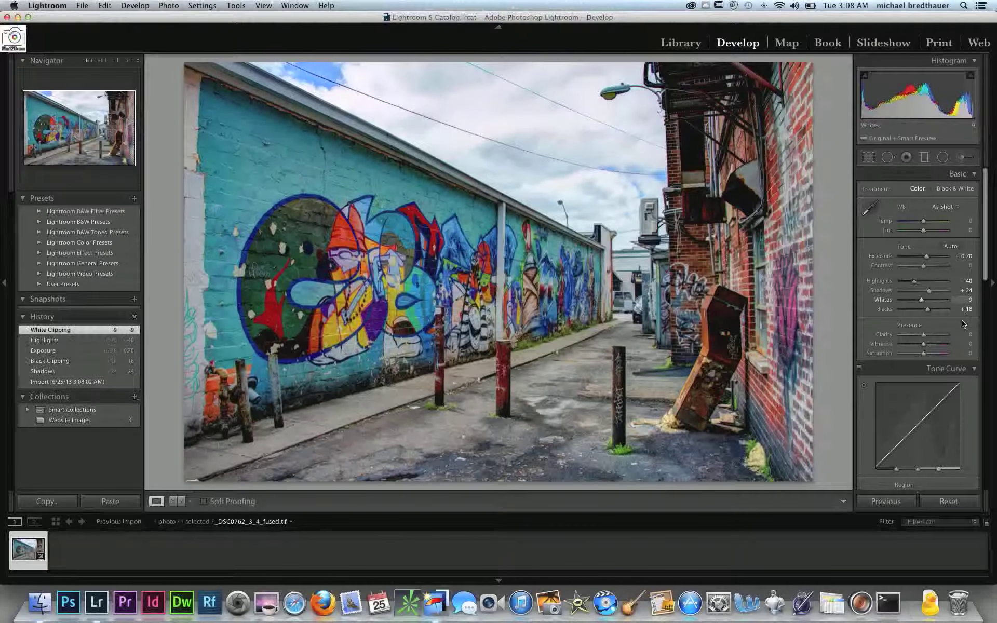
left_click_drag(975, 336, 975, 336)
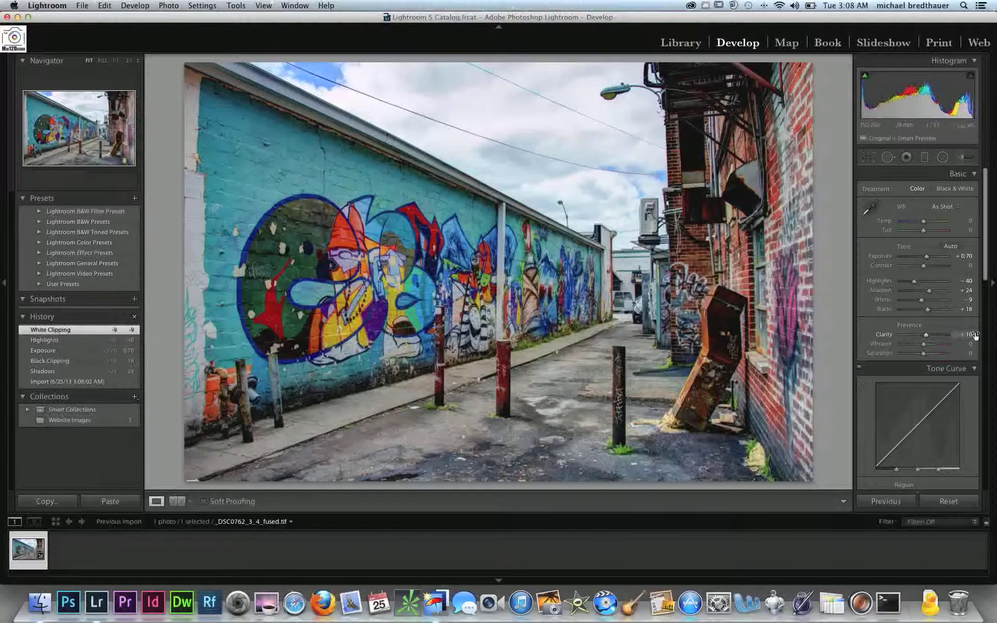